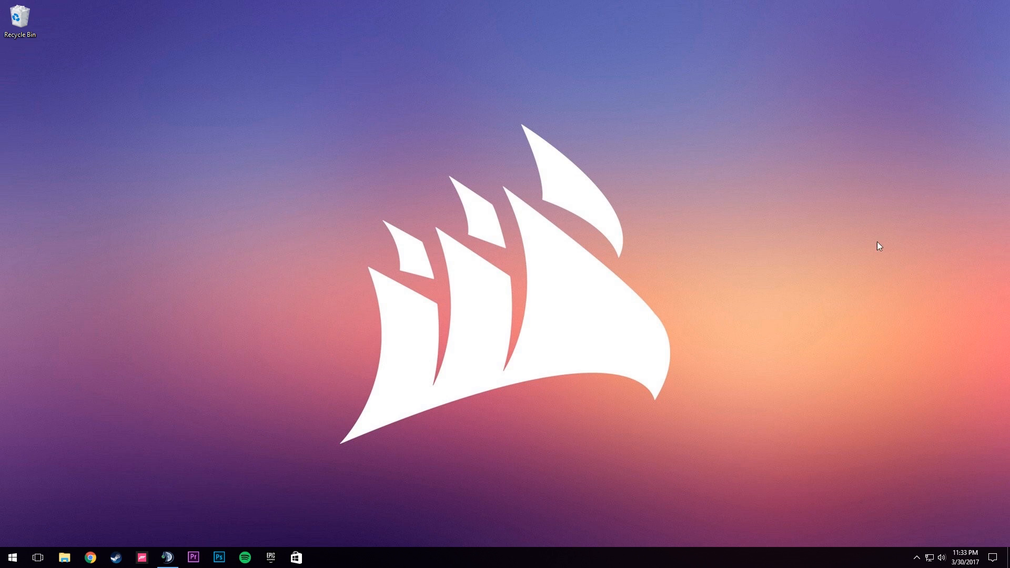
{"action": "left_click_drag", "start_coordinate": [217, 100], "coordinate": [902, 495]}
{"action": "left_click_drag", "start_coordinate": [278, 92], "coordinate": [232, 79]}
{"action": "left_click_drag", "start_coordinate": [198, 39], "coordinate": [848, 522]}
{"action": "left_click_drag", "start_coordinate": [291, 94], "coordinate": [727, 457]}
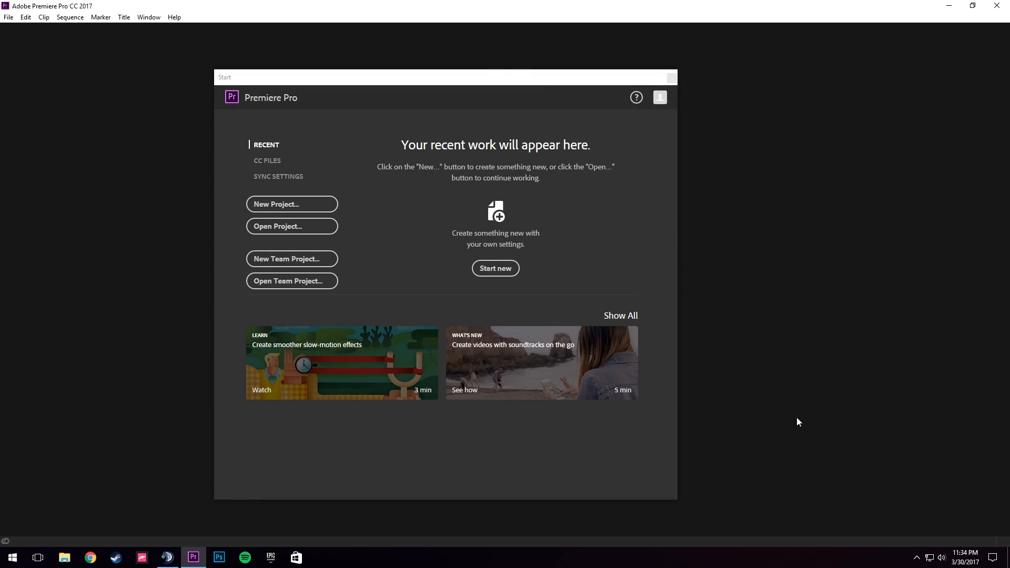
- Start a new project named Tutorial and set its location to the Desktop
{"action": "left_click_drag", "start_coordinate": [312, 80], "coordinate": [370, 78]}
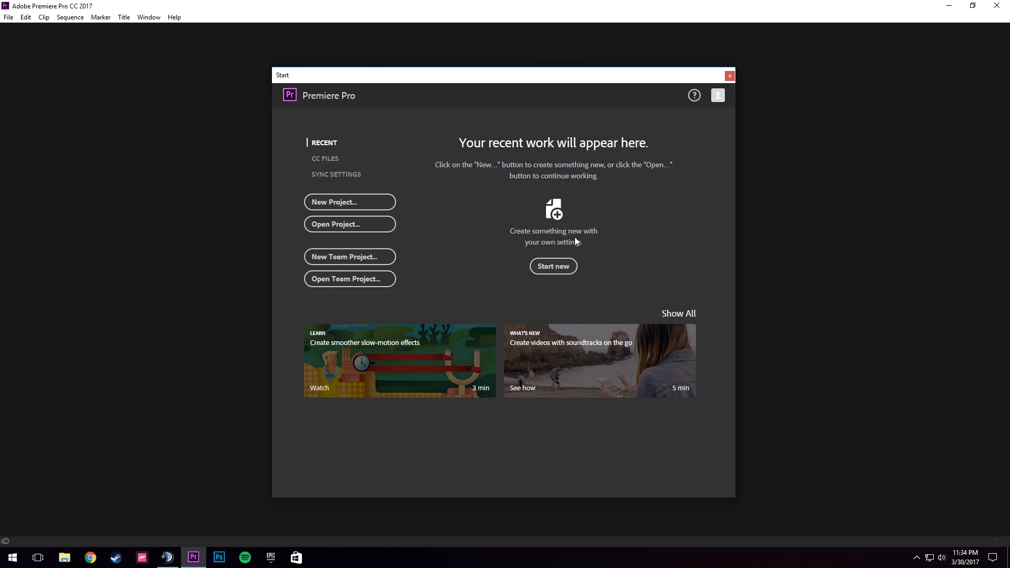
{"action": "left_click", "coordinate": [557, 271]}
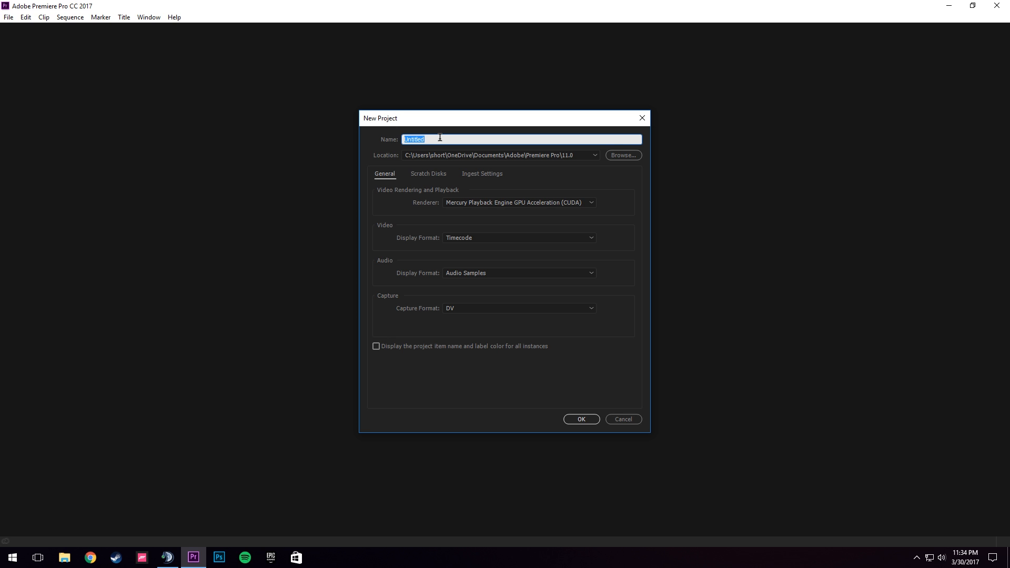
{"action": "type", "text": "Tutorial"}
{"action": "left_click", "coordinate": [623, 155]}
{"action": "left_click", "coordinate": [410, 205]}
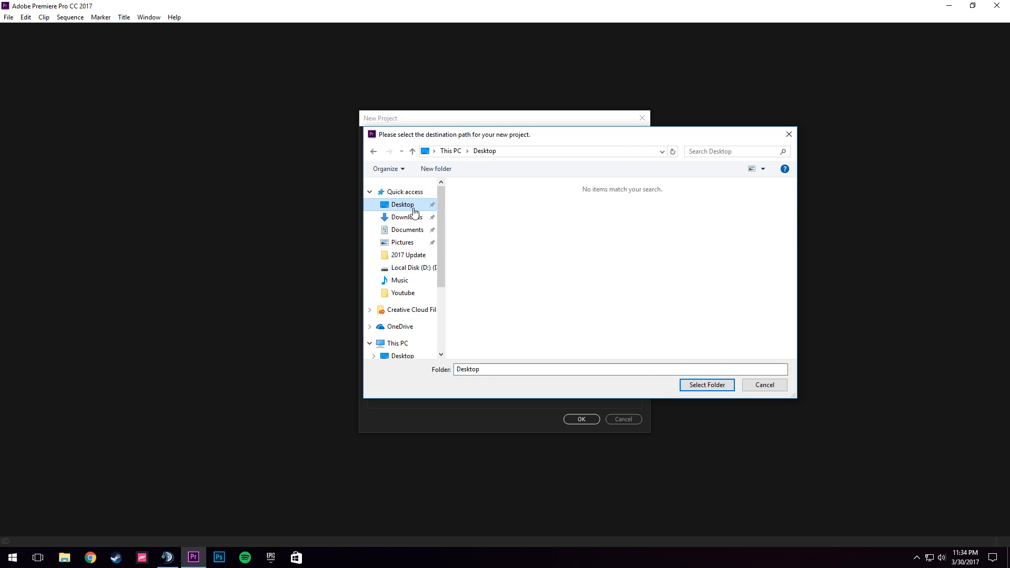
{"action": "left_click", "coordinate": [706, 386]}
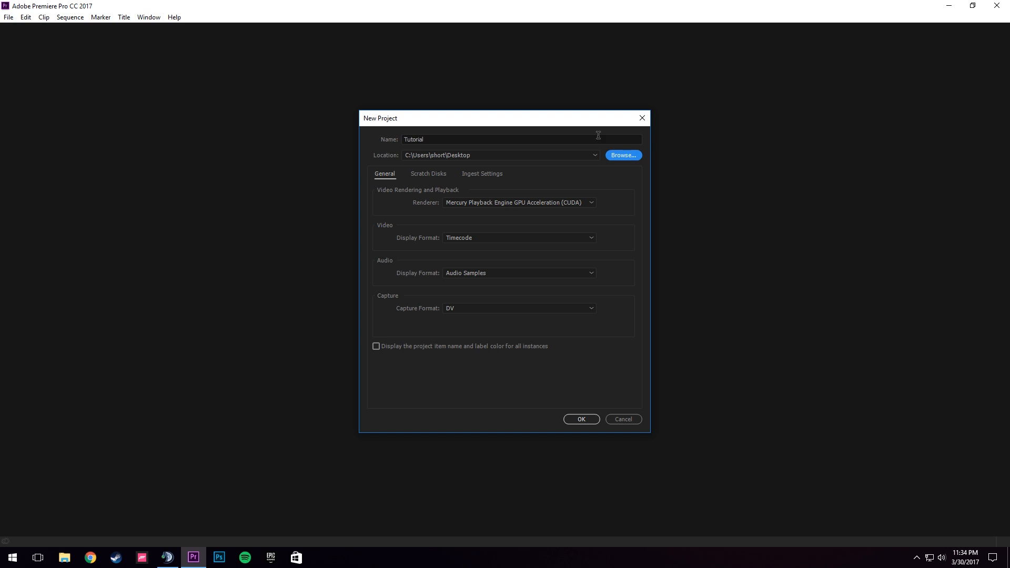
- Make a folder named Video on the Desktop, choose it as the project location, and create the project
{"action": "left_click", "coordinate": [621, 155]}
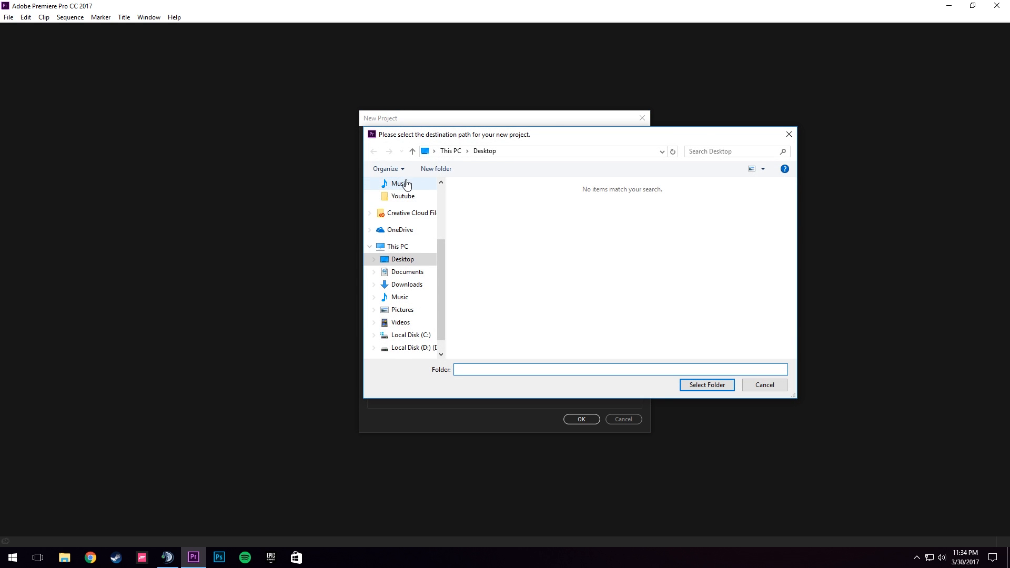
{"action": "left_click", "coordinate": [440, 170]}
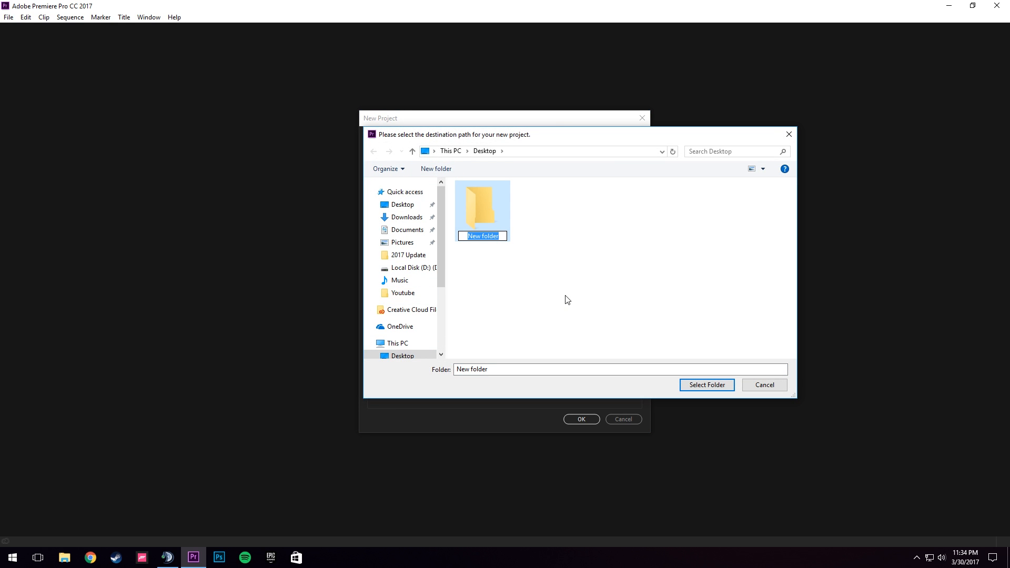
{"action": "type", "text": "Video"}
{"action": "key", "text": "Return"}
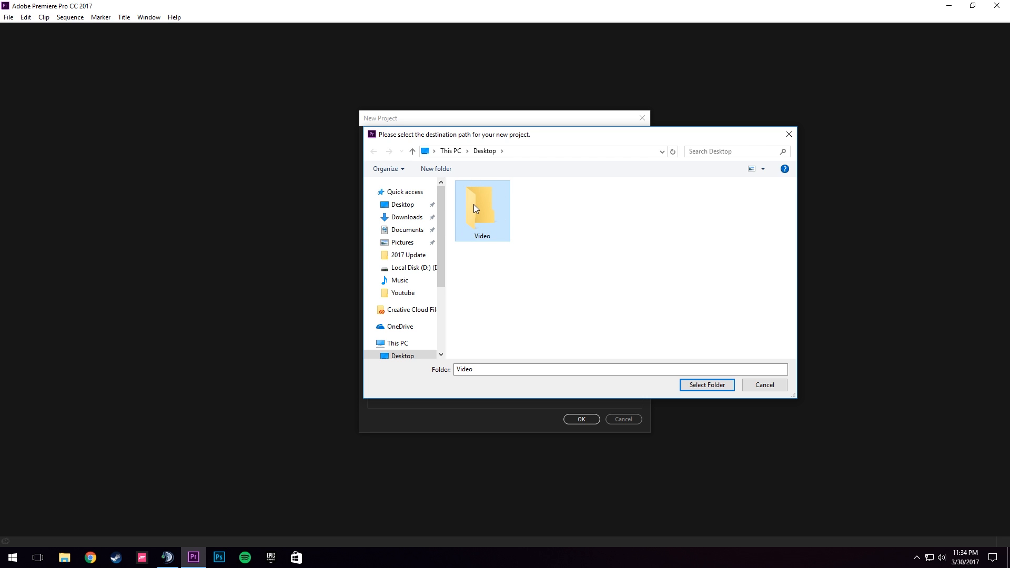
{"action": "key", "text": "Return"}
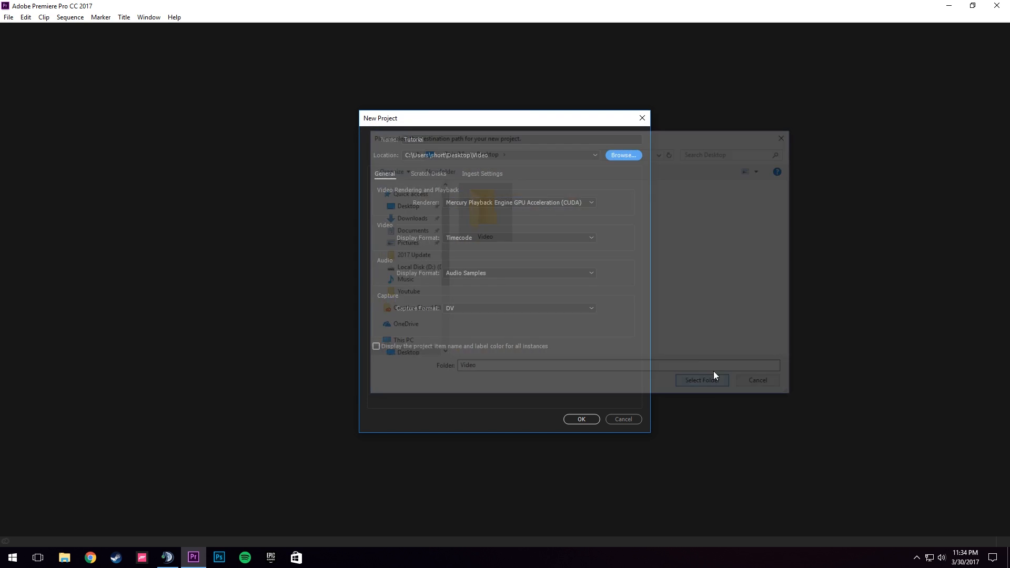
{"action": "left_click", "coordinate": [582, 420]}
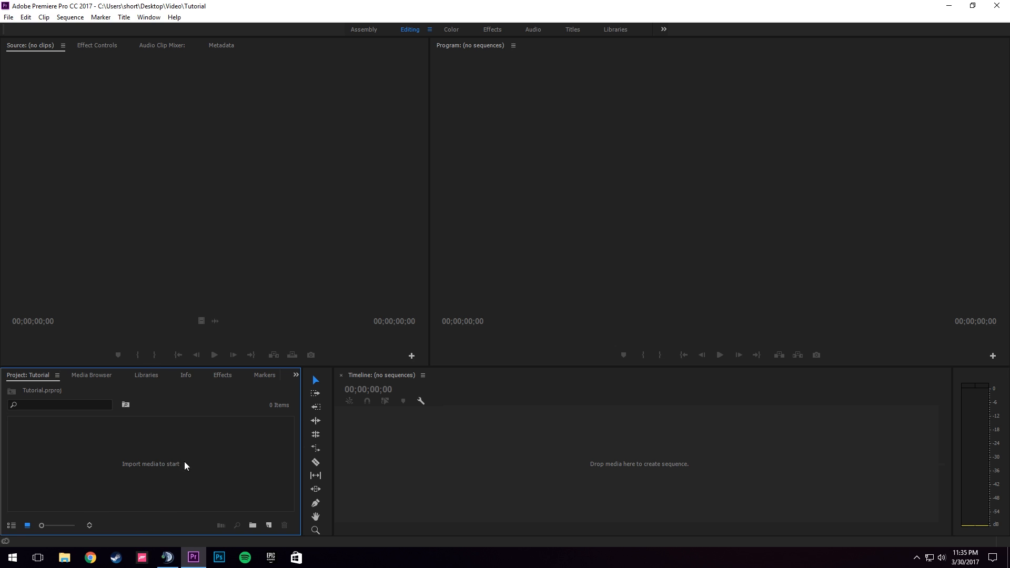
- In File Explorer, copy the 647597071 MP4 video from the D: drive's Downloads folder into the desktop's Video folder
{"action": "left_click", "coordinate": [64, 558]}
{"action": "left_click", "coordinate": [388, 356]}
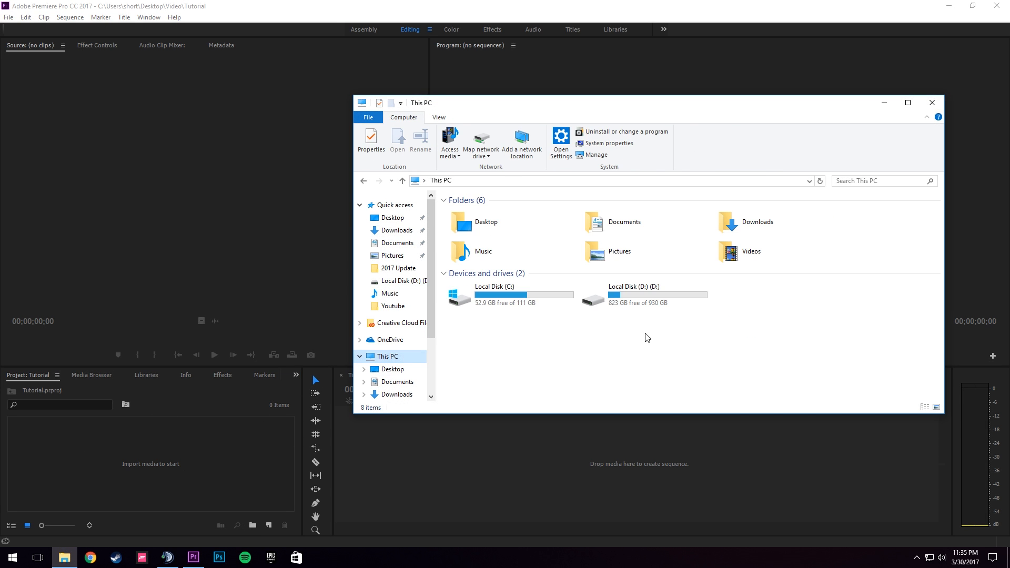
{"action": "double_click", "coordinate": [616, 293]}
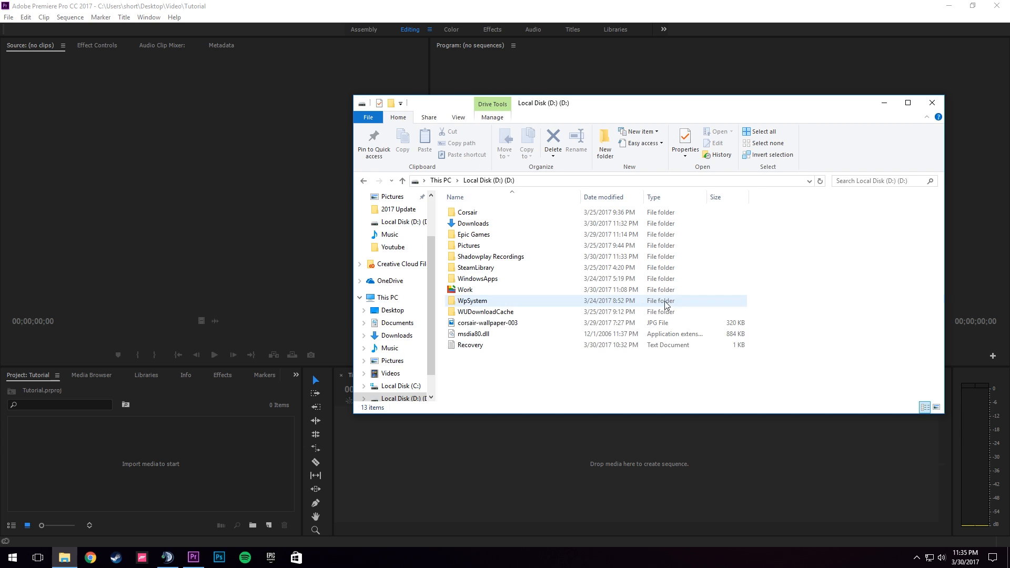
{"action": "double_click", "coordinate": [490, 224]}
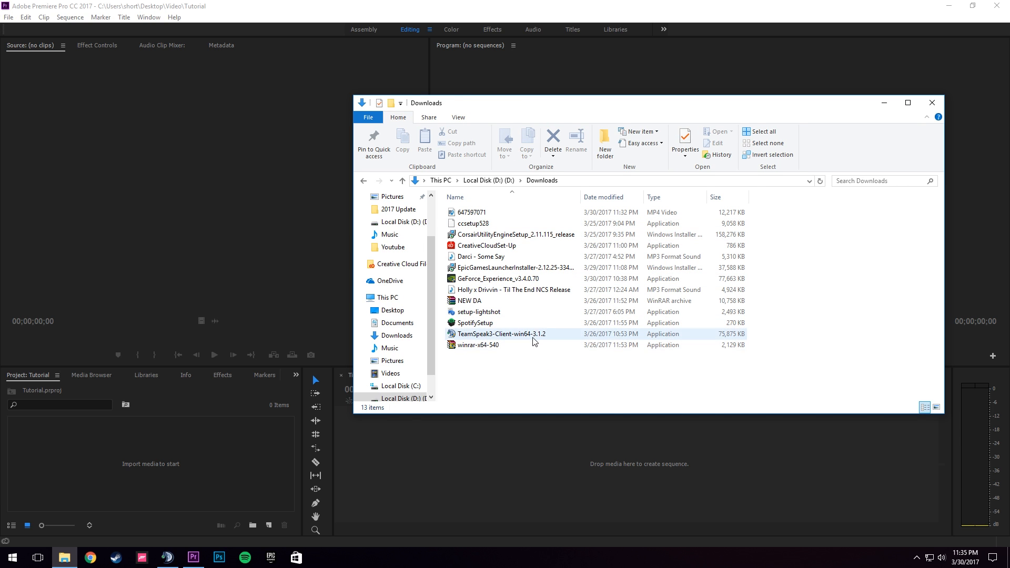
{"action": "left_click", "coordinate": [492, 215]}
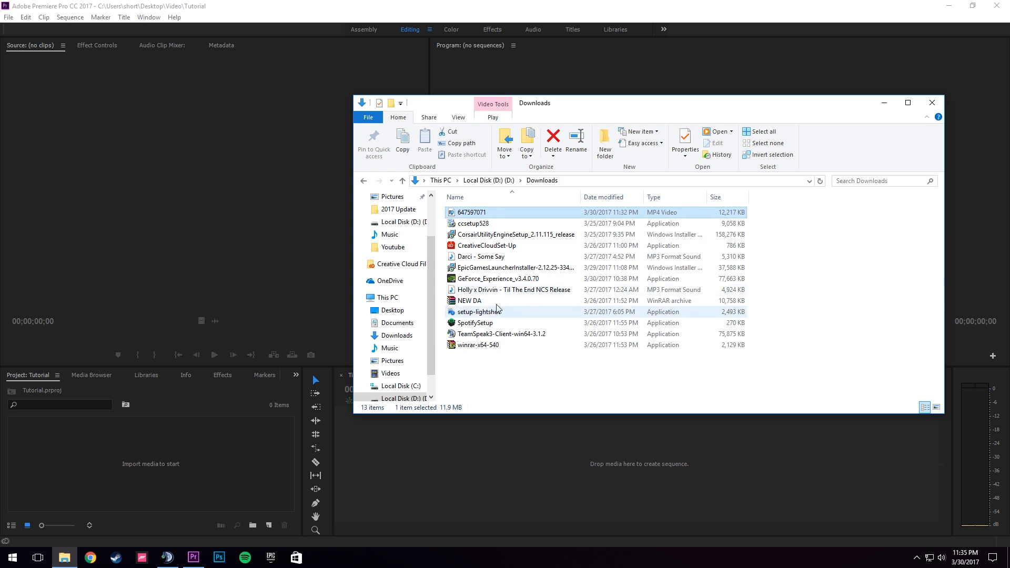
{"action": "left_click_drag", "start_coordinate": [492, 217], "coordinate": [14, 75]}
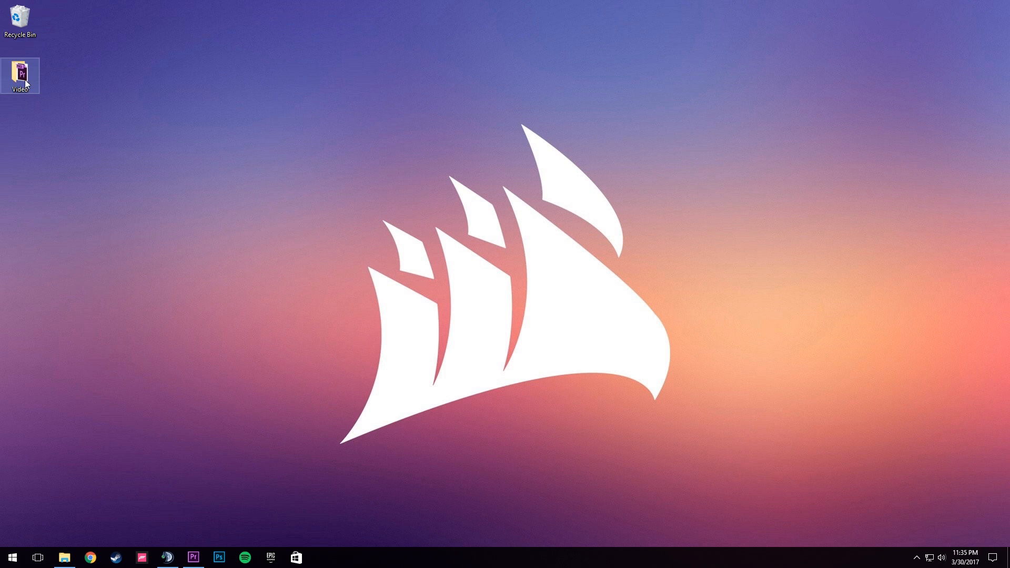
- Examine the files in the desktop's Video folder and in Downloads, and close the file window
{"action": "double_click", "coordinate": [19, 74]}
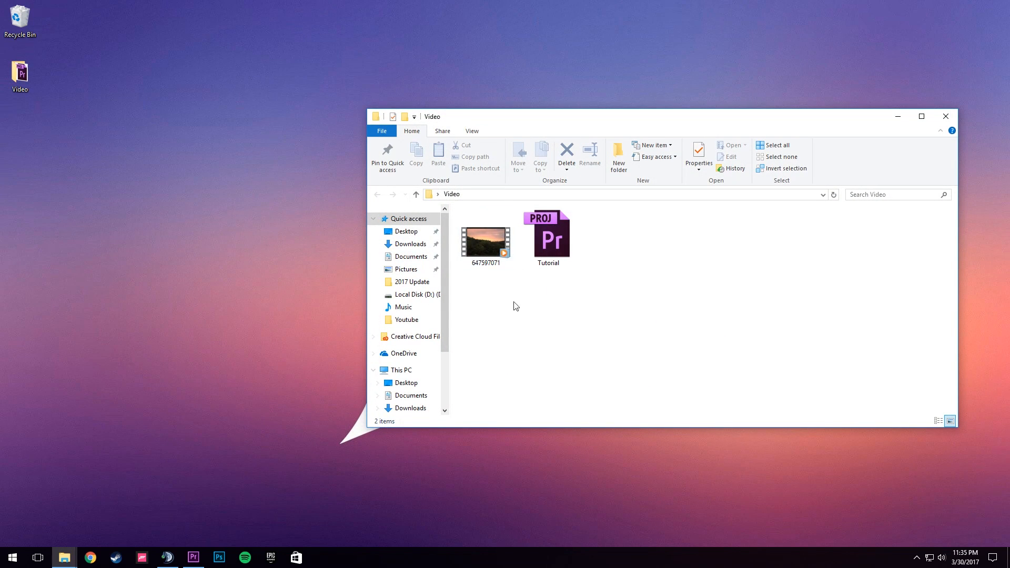
{"action": "left_click_drag", "start_coordinate": [483, 337], "coordinate": [895, 218]}
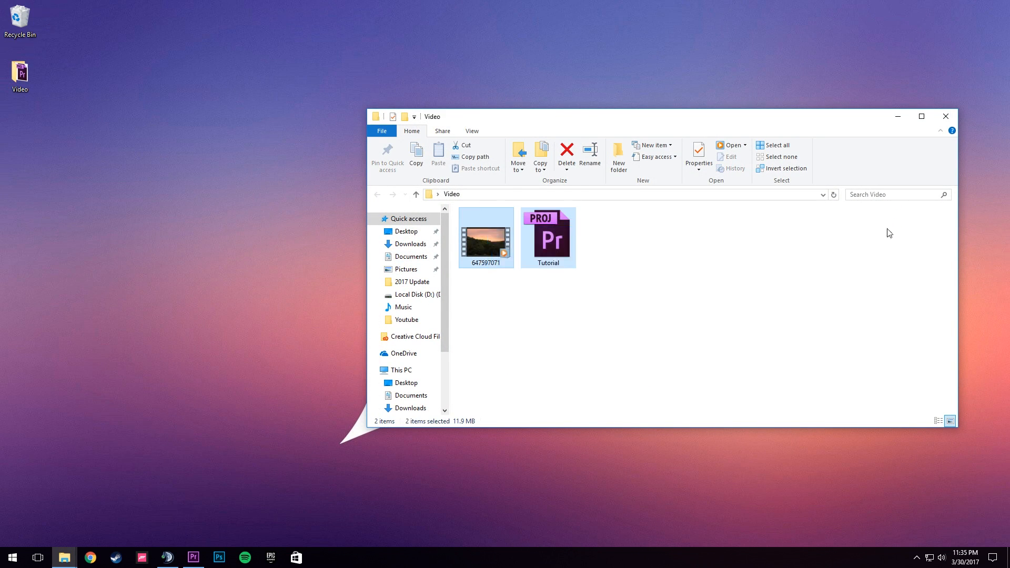
{"action": "left_click", "coordinate": [645, 333]}
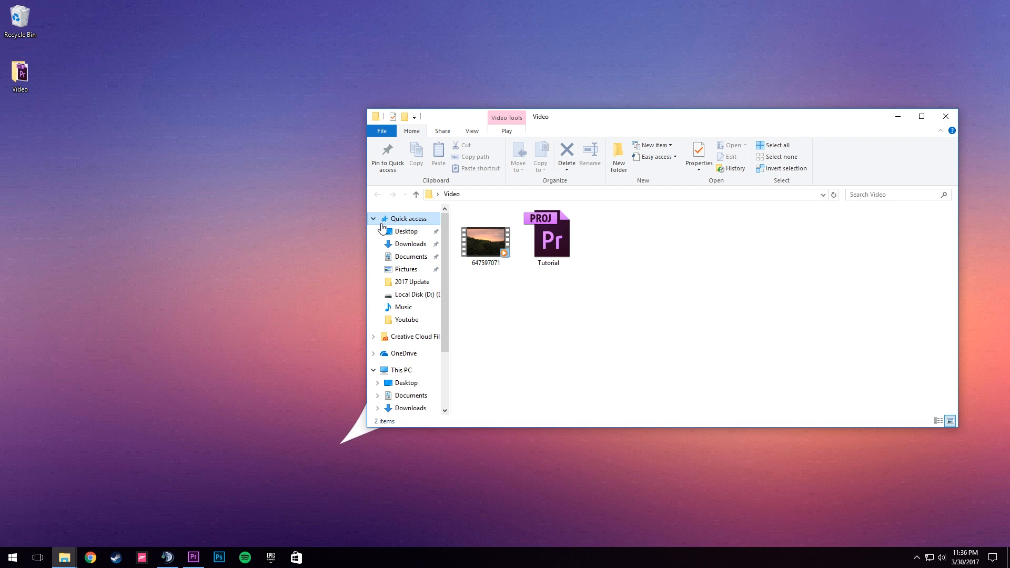
{"action": "left_click", "coordinate": [415, 244]}
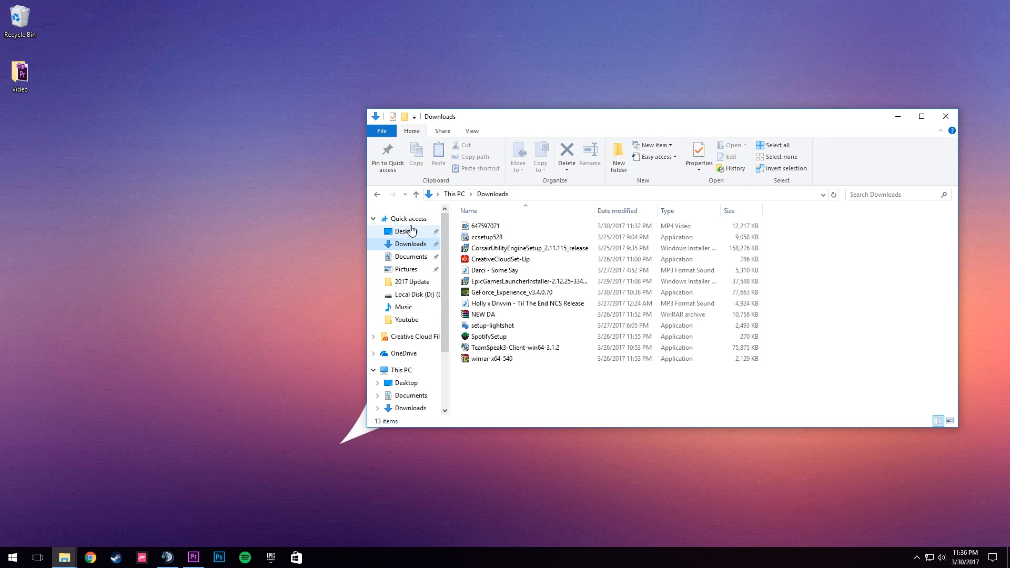
{"action": "left_click", "coordinate": [951, 115]}
- Reopen the desktop's Video folder and import the 647597071 video from it into the Premiere Pro project
{"action": "double_click", "coordinate": [20, 73]}
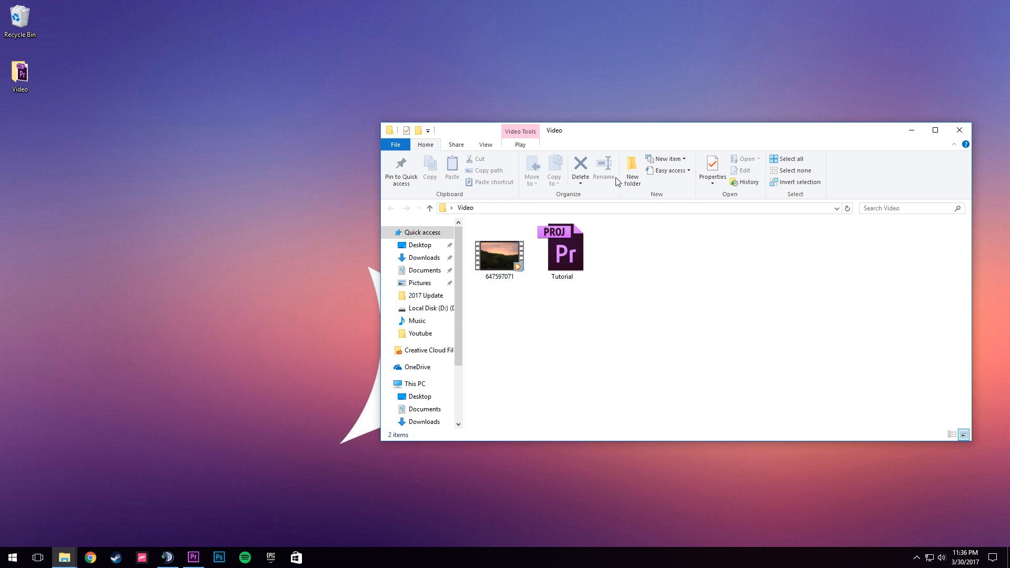
{"action": "left_click", "coordinate": [513, 268]}
{"action": "left_click", "coordinate": [557, 347]}
{"action": "left_click_drag", "start_coordinate": [554, 131], "coordinate": [480, 76]}
{"action": "left_click_drag", "start_coordinate": [375, 178], "coordinate": [148, 457]}
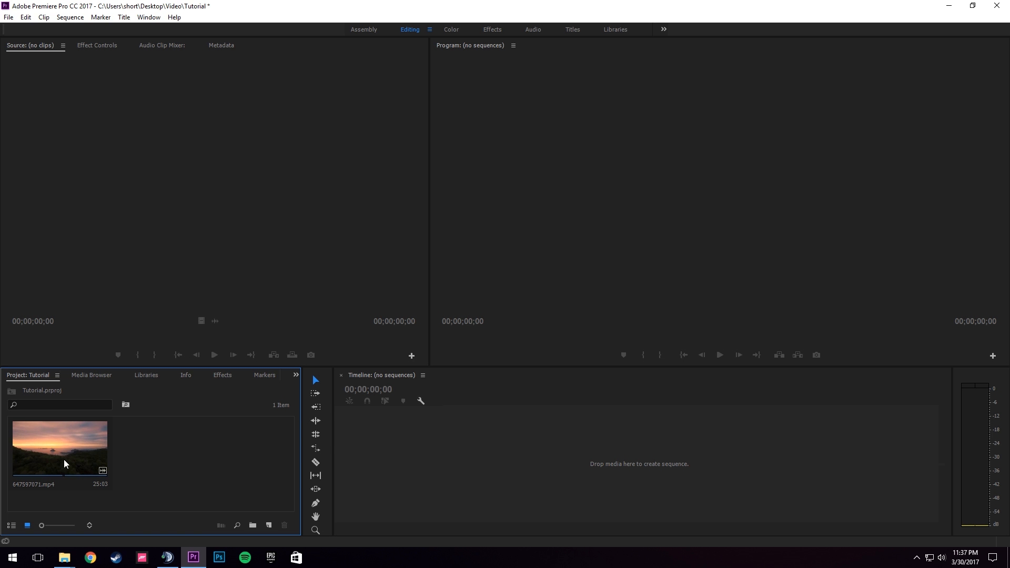
- Open the 647597071.mp4 clip in the Source Monitor and scrub back to 00:00:03:28
{"action": "double_click", "coordinate": [53, 448]}
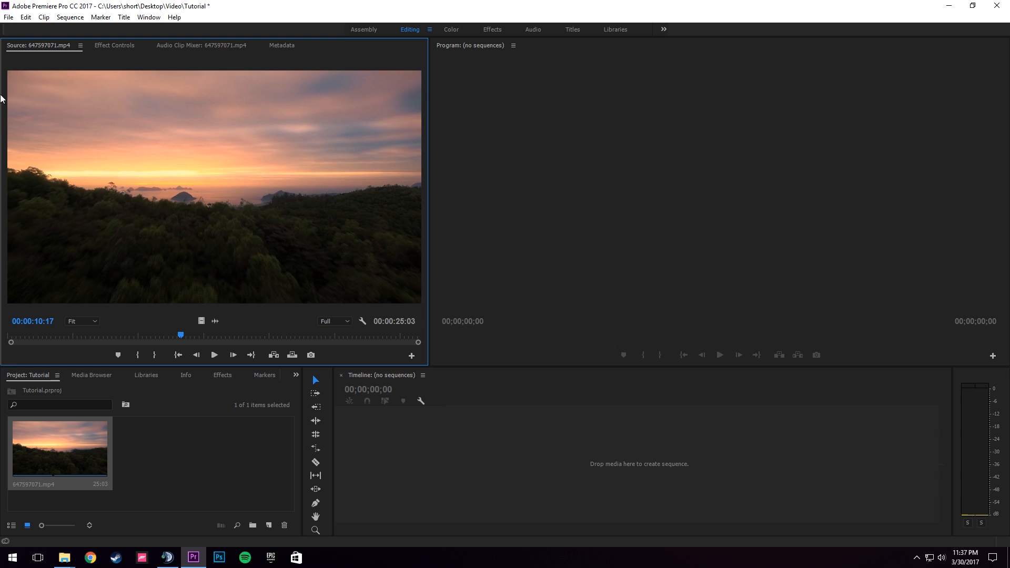
{"action": "left_click_drag", "start_coordinate": [183, 336], "coordinate": [72, 336]}
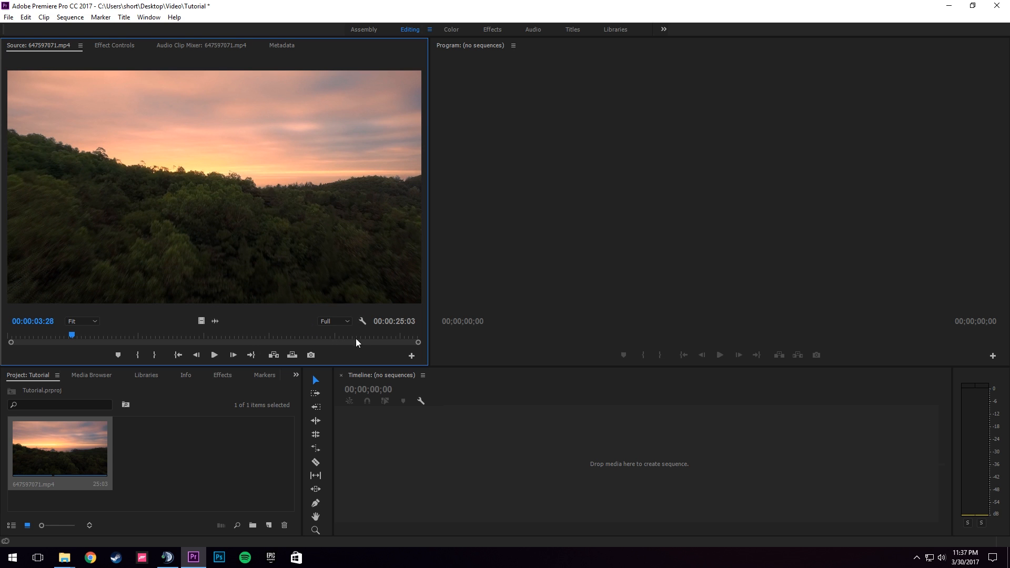
- Try the Source Monitor's playback resolution at 1/2 and set it back to Full
{"action": "left_click", "coordinate": [333, 321]}
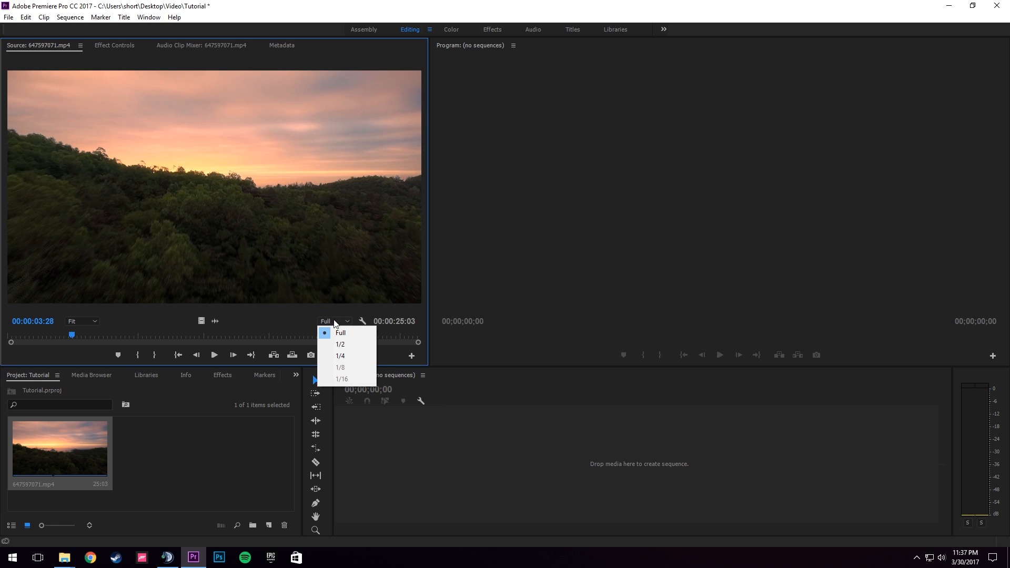
{"action": "left_click", "coordinate": [275, 308]}
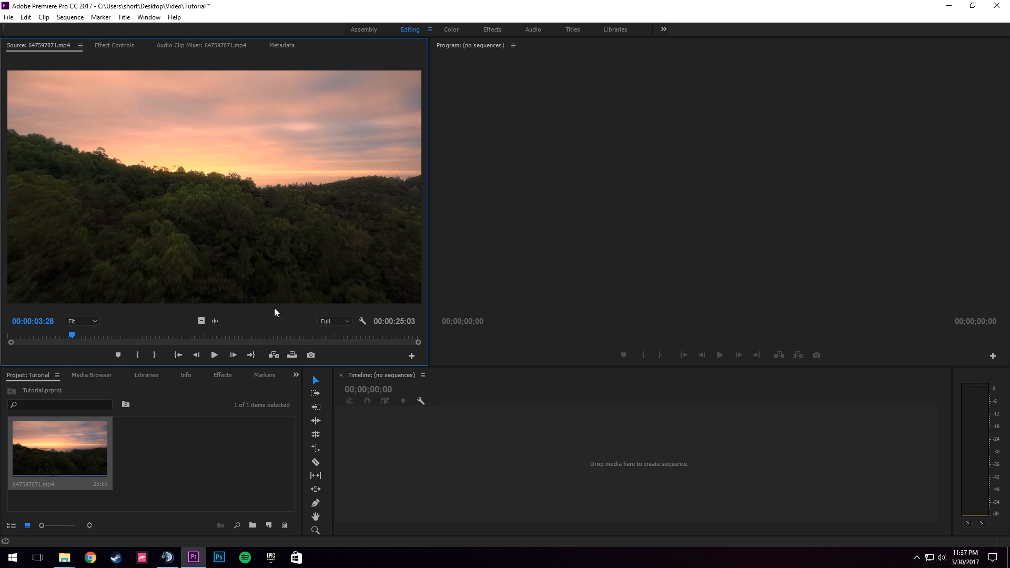
{"action": "left_click", "coordinate": [340, 322]}
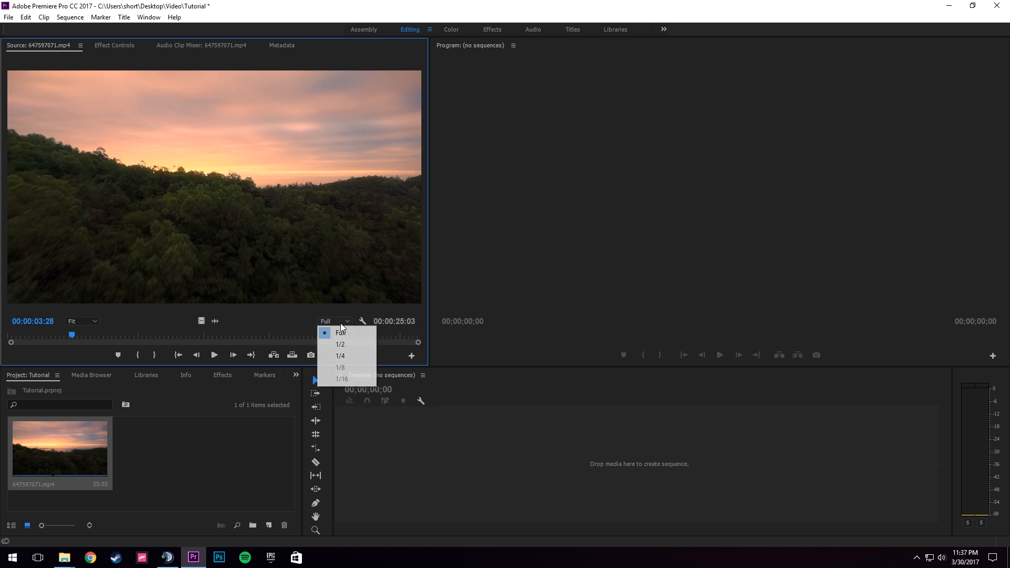
{"action": "left_click", "coordinate": [348, 345]}
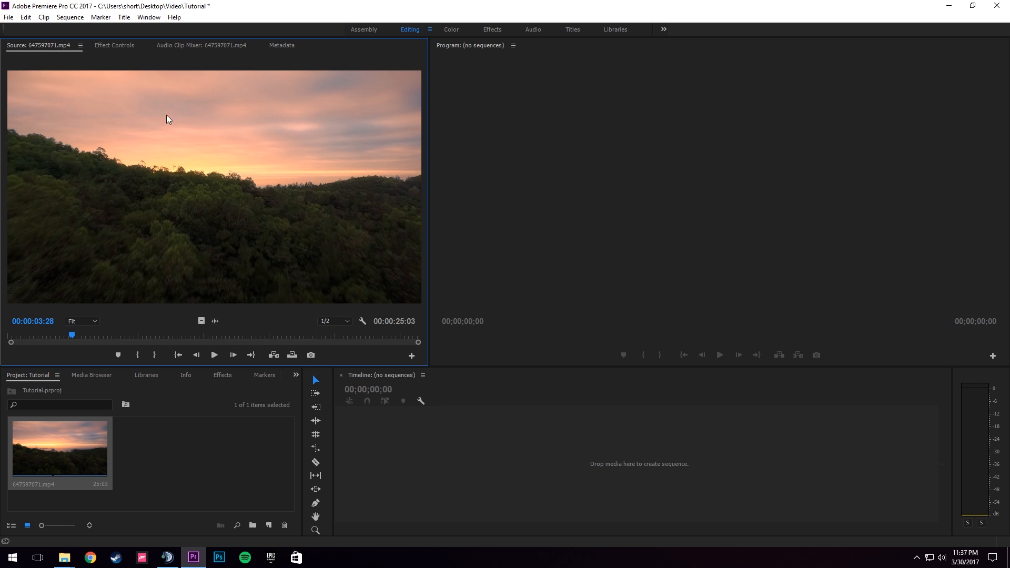
{"action": "left_click", "coordinate": [335, 321]}
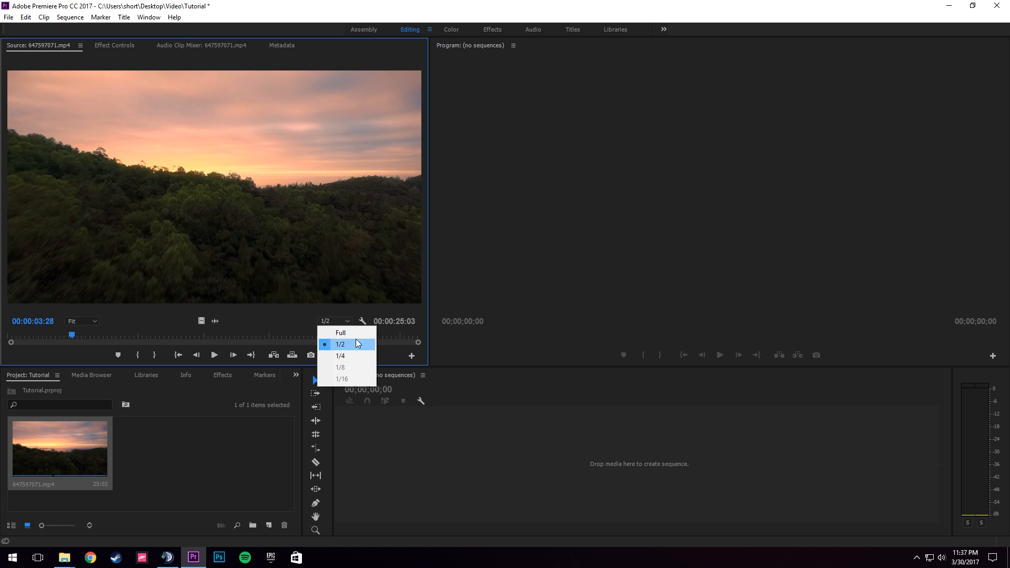
{"action": "left_click", "coordinate": [347, 332]}
- Move the Source Monitor playhead to the clip's start at 00:00:00:00
{"action": "left_click_drag", "start_coordinate": [66, 336], "coordinate": [10, 304]}
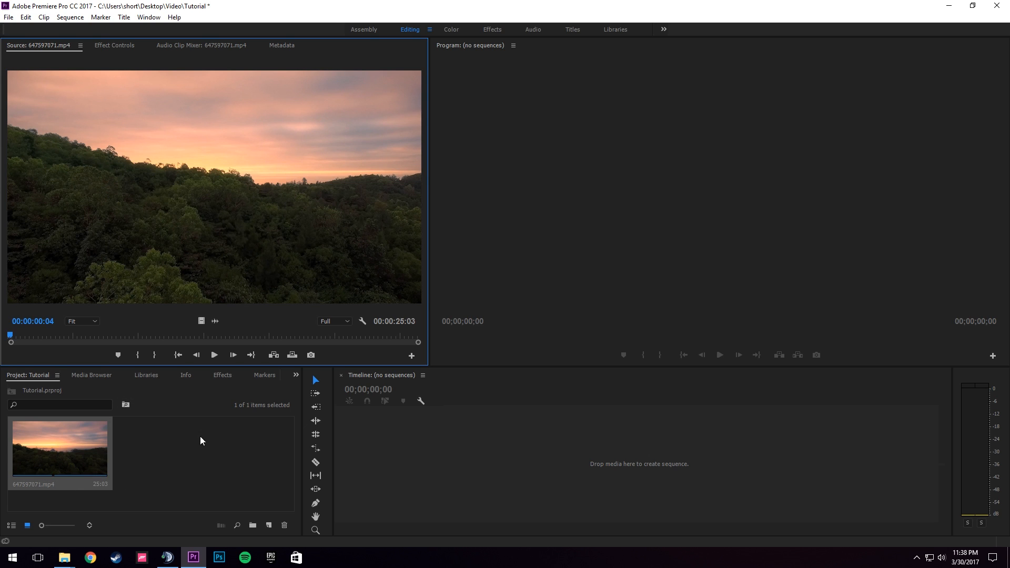
{"action": "mouse_move", "coordinate": [10, 335]}
{"action": "left_mouse_down"}
{"action": "mouse_move", "coordinate": [401, 328]}
{"action": "mouse_move", "coordinate": [8, 340]}
{"action": "left_mouse_up"}
- Create a sequence named Sequence 01 from the DSLR 1080p30 preset after reviewing the preset's frame size and frame rate
{"action": "left_click", "coordinate": [569, 404]}
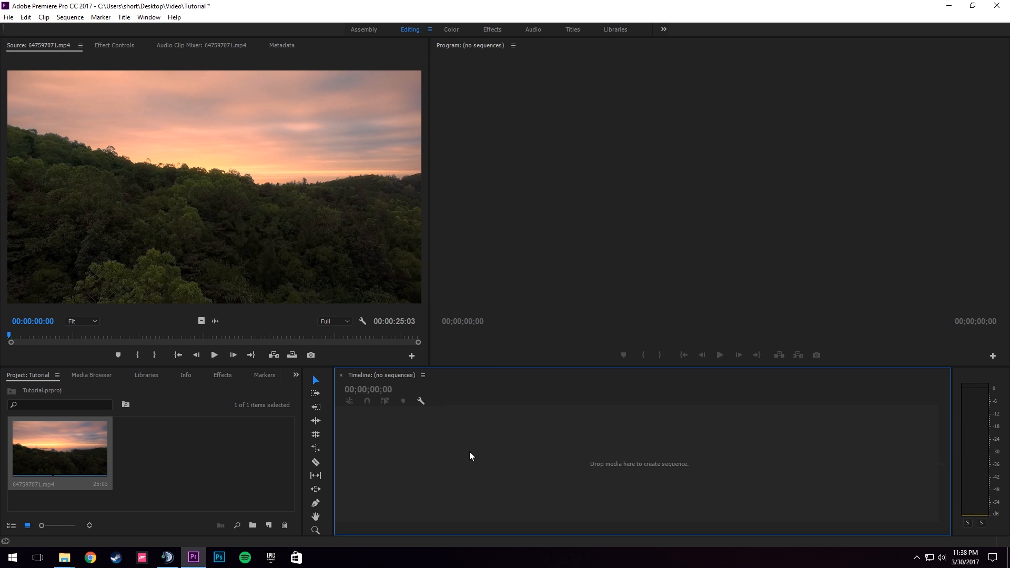
{"action": "left_click", "coordinate": [8, 17]}
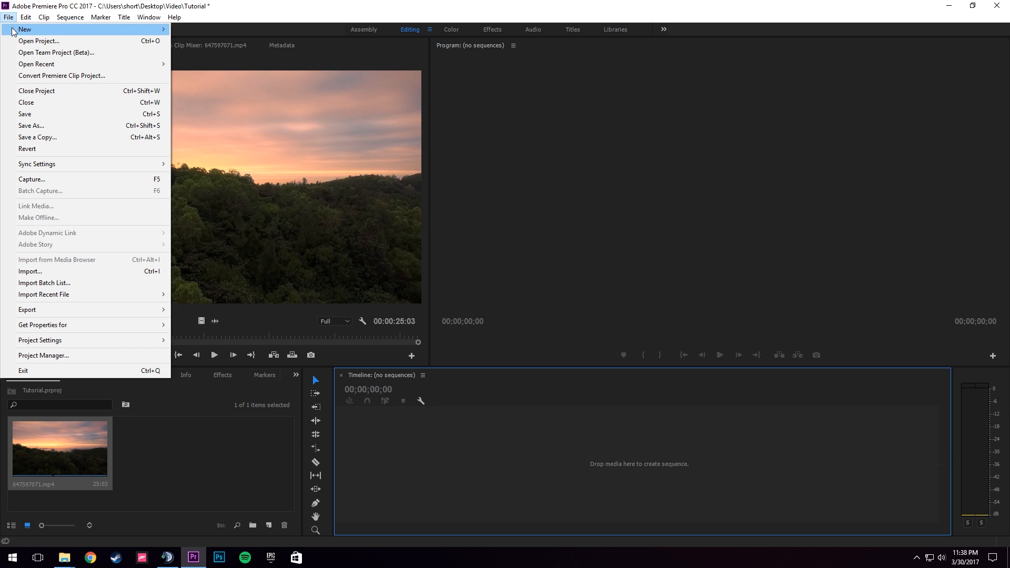
{"action": "mouse_move", "coordinate": [14, 31]}
{"action": "left_click", "coordinate": [203, 53]}
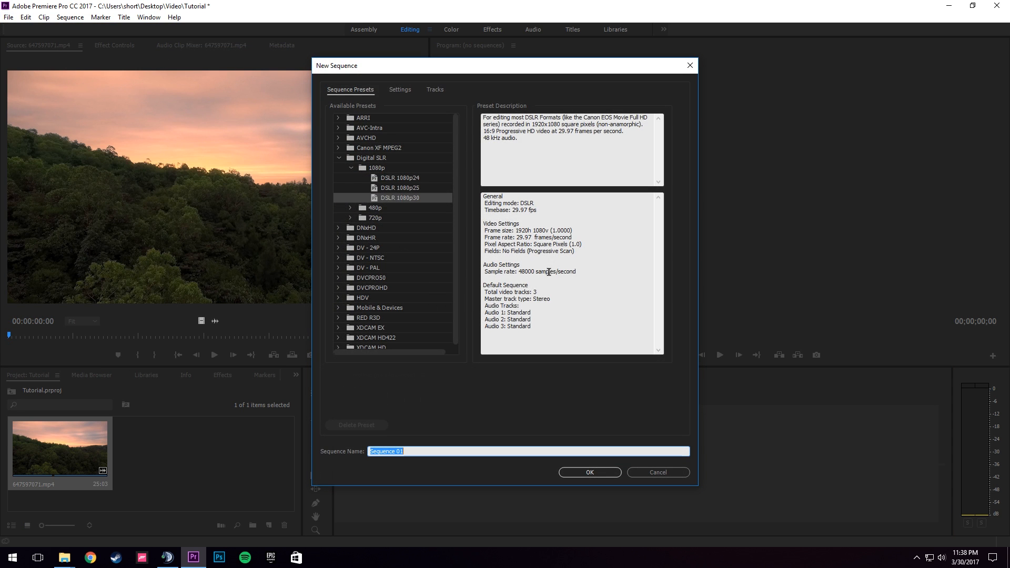
{"action": "mouse_move", "coordinate": [408, 69]}
{"action": "left_mouse_down"}
{"action": "mouse_move", "coordinate": [462, 108]}
{"action": "mouse_move", "coordinate": [428, 73]}
{"action": "left_mouse_up"}
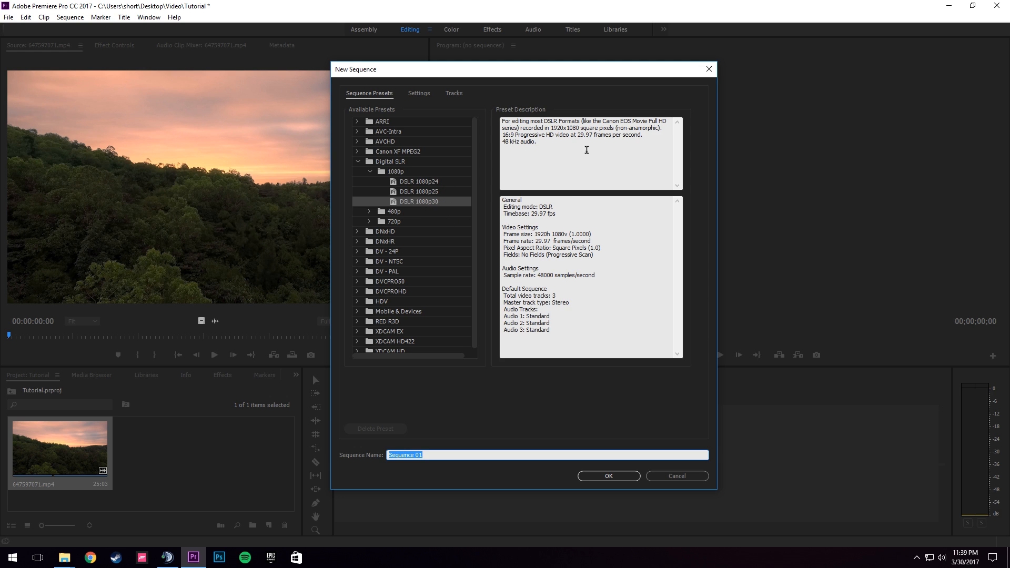
{"action": "left_click_drag", "start_coordinate": [575, 340], "coordinate": [513, 213]}
{"action": "left_click", "coordinate": [572, 272]}
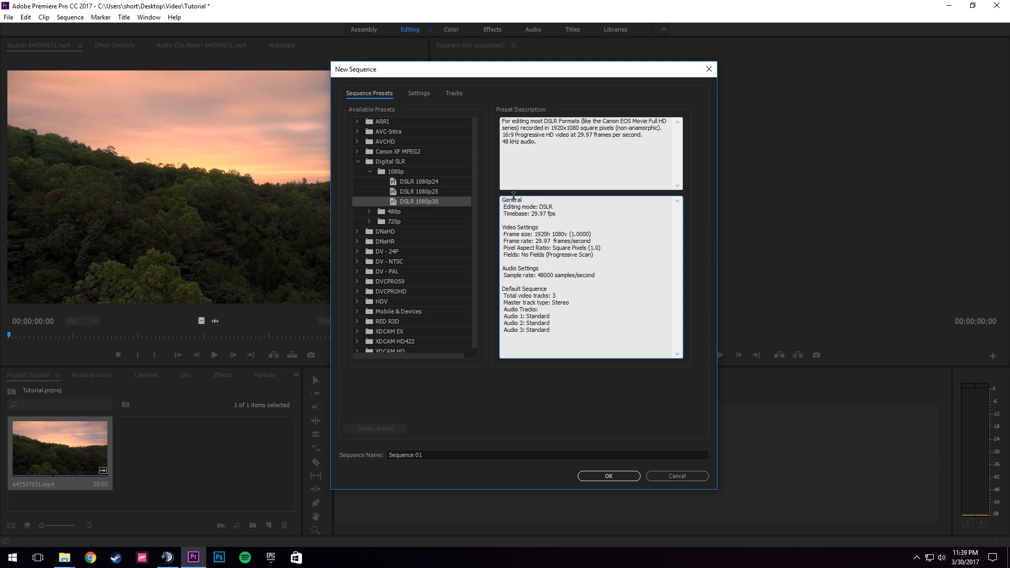
{"action": "mouse_move", "coordinate": [534, 234]}
{"action": "left_mouse_down"}
{"action": "mouse_move", "coordinate": [592, 240]}
{"action": "mouse_move", "coordinate": [553, 241]}
{"action": "left_mouse_up"}
{"action": "left_click", "coordinate": [592, 240]}
{"action": "left_click", "coordinate": [550, 241]}
{"action": "left_click", "coordinate": [609, 477]}
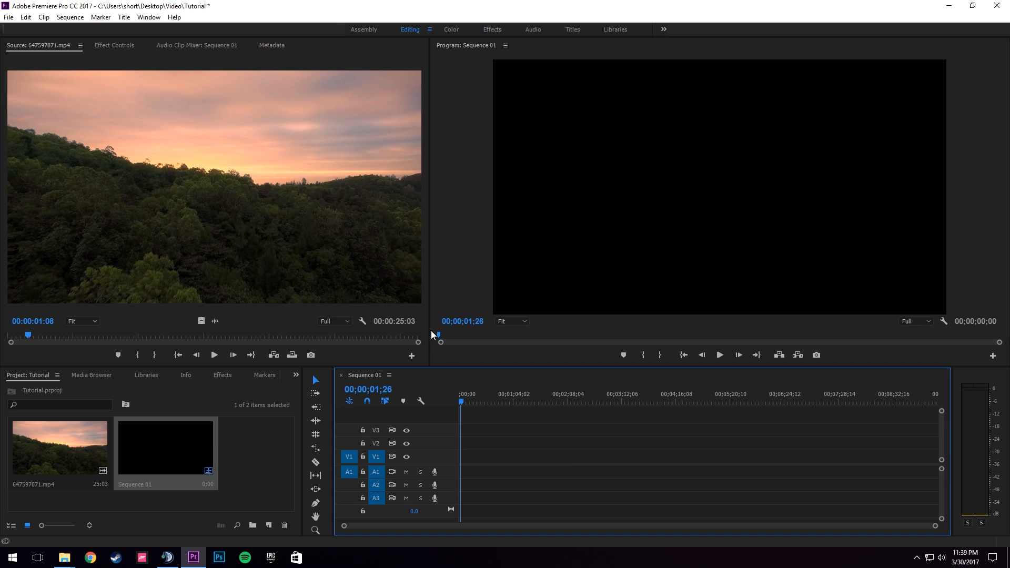
- Return the sequence playhead to 00;00;00;00 and mark an In point at 00:00:03:21 on the source clip
{"action": "left_click_drag", "start_coordinate": [461, 401], "coordinate": [424, 413]}
{"action": "left_click_drag", "start_coordinate": [284, 239], "coordinate": [458, 381]}
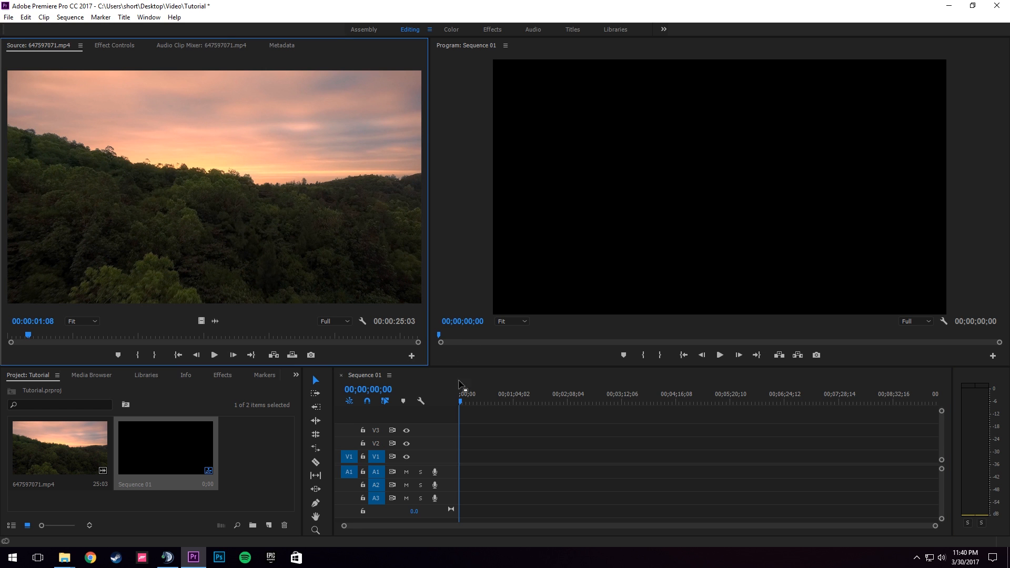
{"action": "mouse_move", "coordinate": [30, 332]}
{"action": "left_mouse_down"}
{"action": "mouse_move", "coordinate": [305, 329]}
{"action": "mouse_move", "coordinate": [40, 317]}
{"action": "left_mouse_up"}
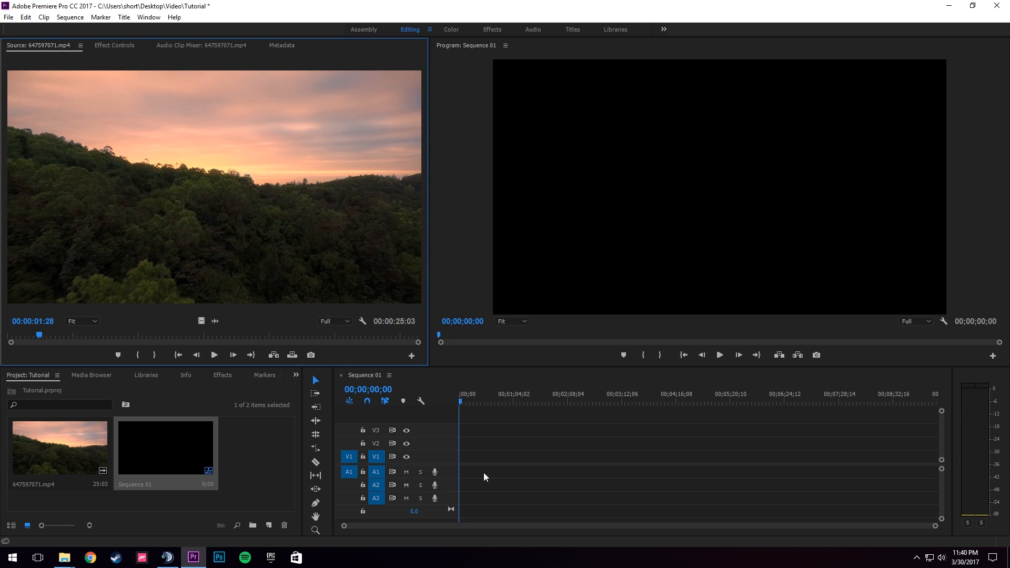
{"action": "left_click_drag", "start_coordinate": [42, 336], "coordinate": [68, 333]}
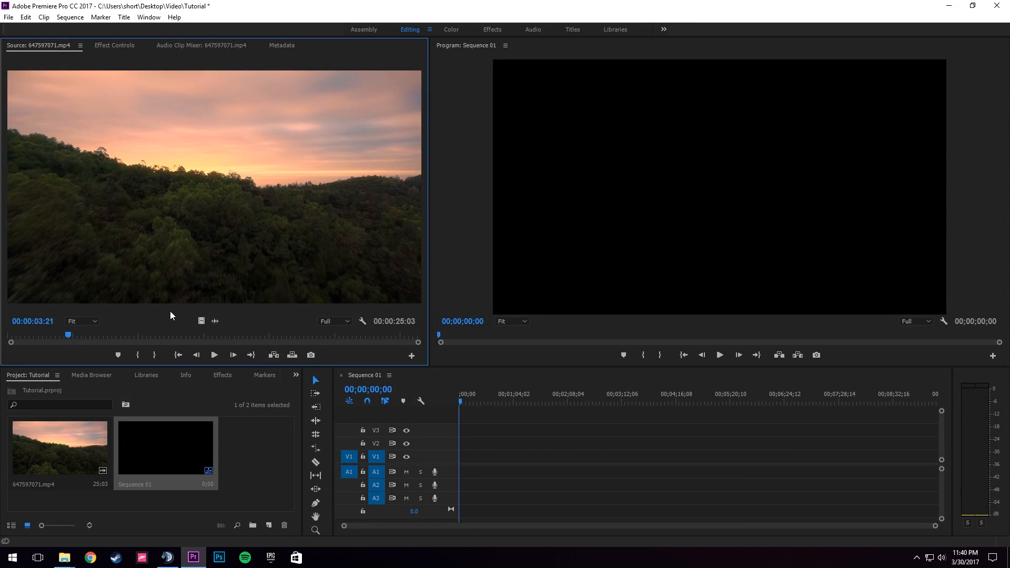
{"action": "key", "text": "i"}
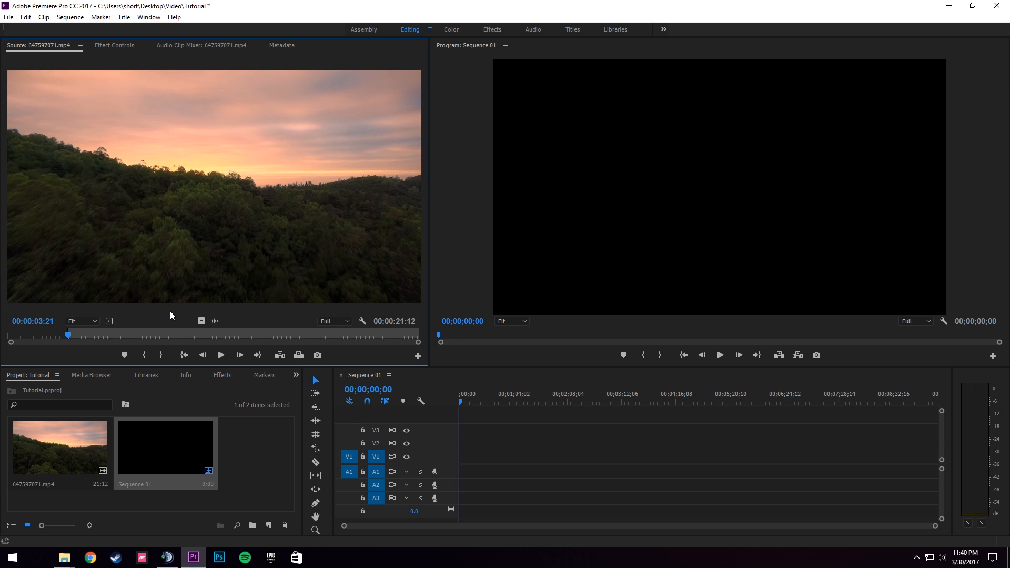
- Mark an Out point at 00:00:15:19 on the source clip
{"action": "left_click_drag", "start_coordinate": [62, 335], "coordinate": [262, 337]}
{"action": "mouse_move", "coordinate": [267, 339]}
{"action": "left_mouse_down"}
{"action": "mouse_move", "coordinate": [292, 341]}
{"action": "mouse_move", "coordinate": [265, 342]}
{"action": "left_mouse_up"}
{"action": "key", "text": "o"}
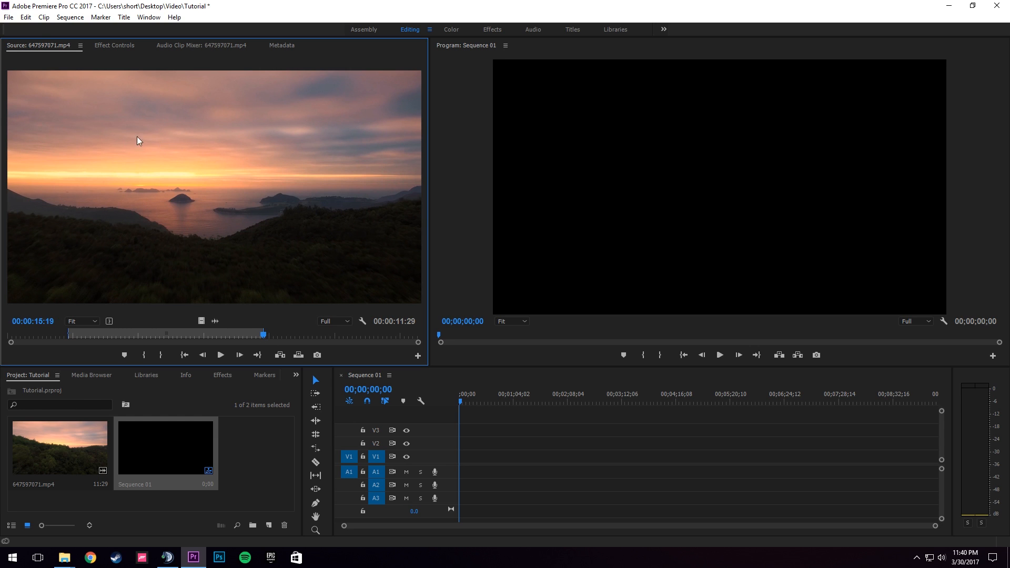
- Place the marked portion of the source clip on tracks V1 and A1 of Sequence 01 and scrub through it
{"action": "left_click_drag", "start_coordinate": [198, 185], "coordinate": [474, 472]}
{"action": "left_click", "coordinate": [468, 402]}
{"action": "left_click_drag", "start_coordinate": [470, 403], "coordinate": [474, 404]}
{"action": "left_click_drag", "start_coordinate": [262, 335], "coordinate": [75, 251]}
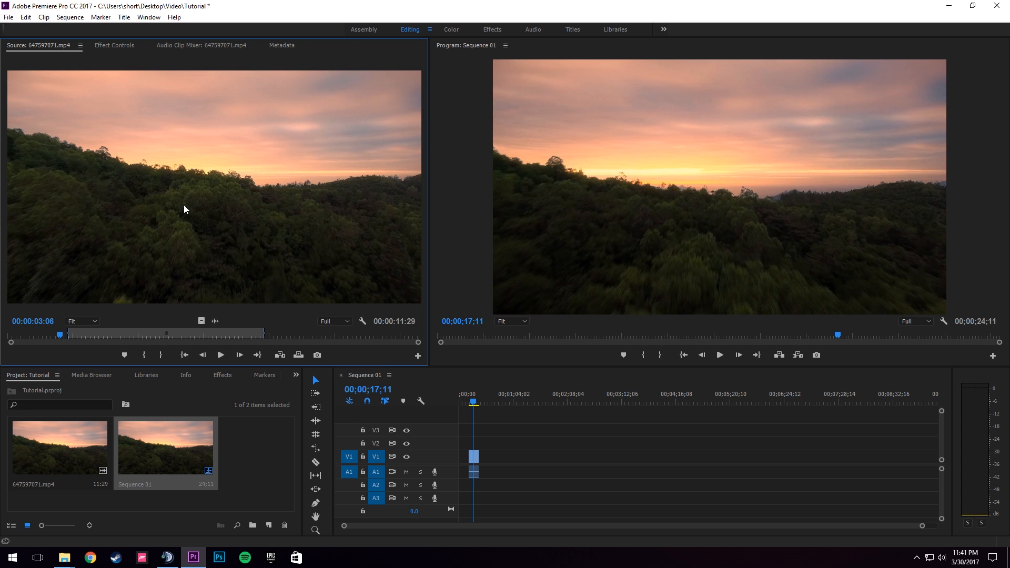
- Move the clip on V1 further along the timeline to about 00;00;31;00 and scrub across it
{"action": "left_click_drag", "start_coordinate": [473, 403], "coordinate": [471, 403]}
{"action": "left_click", "coordinate": [472, 456]}
{"action": "mouse_move", "coordinate": [472, 456]}
{"action": "left_mouse_down"}
{"action": "mouse_move", "coordinate": [472, 464]}
{"action": "mouse_move", "coordinate": [533, 463]}
{"action": "mouse_move", "coordinate": [488, 460]}
{"action": "left_mouse_up"}
{"action": "left_click_drag", "start_coordinate": [473, 403], "coordinate": [485, 403]}
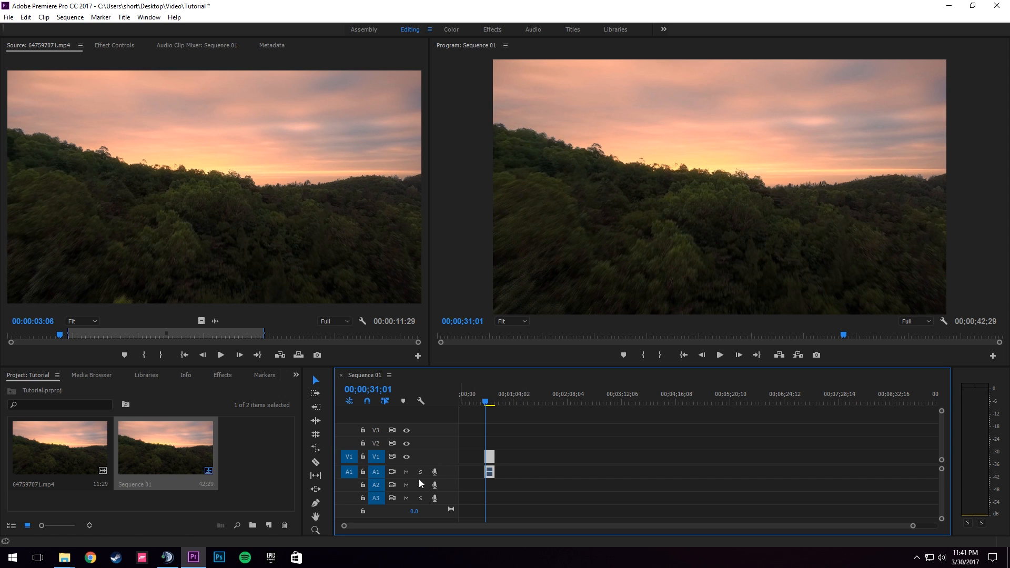
{"action": "left_click", "coordinate": [487, 403]}
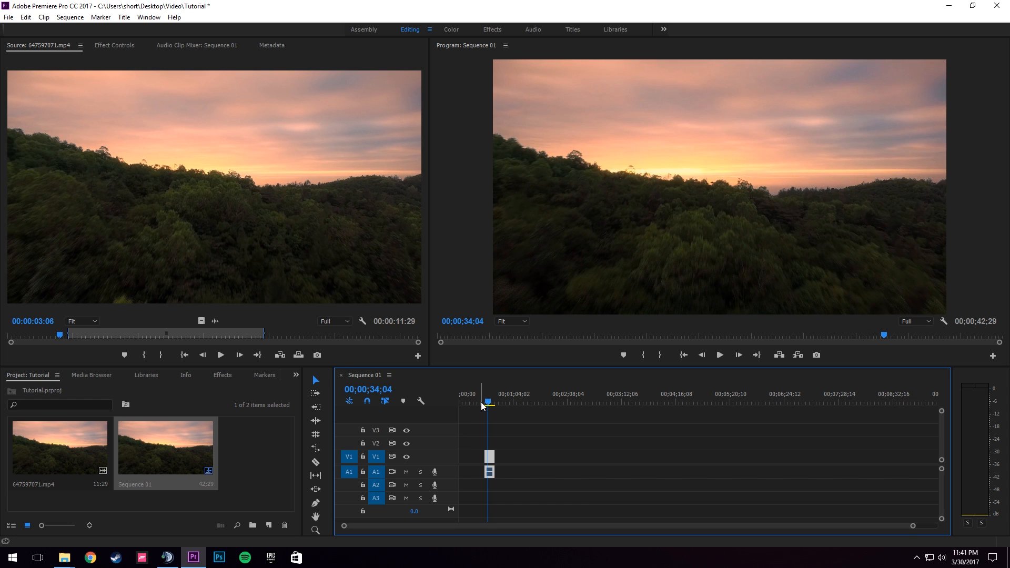
{"action": "left_click_drag", "start_coordinate": [489, 404], "coordinate": [487, 404]}
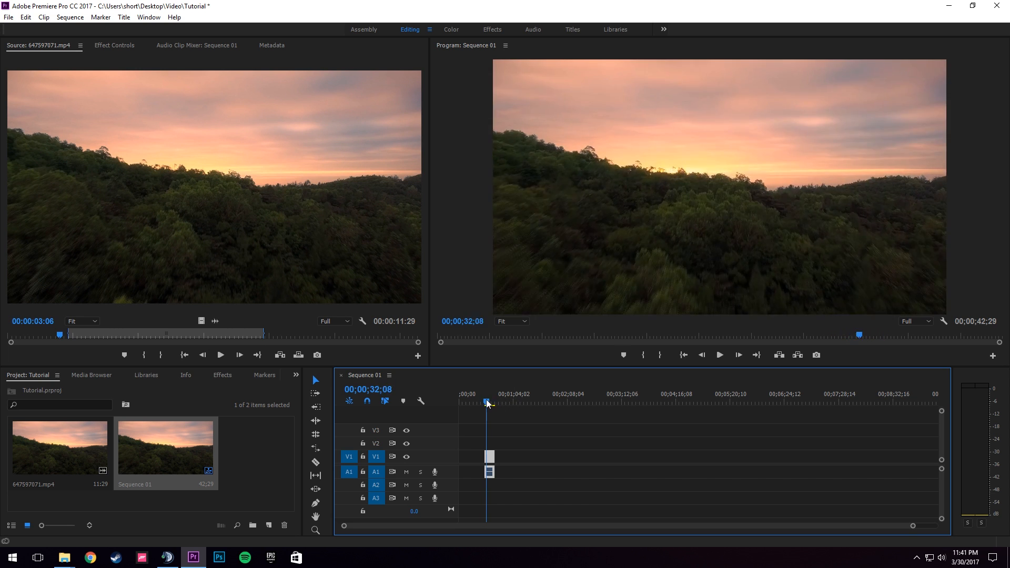
- Move the V1 clip to the very start of the sequence and return the playhead to 00;00;00;00
{"action": "left_click_drag", "start_coordinate": [491, 455], "coordinate": [464, 463]}
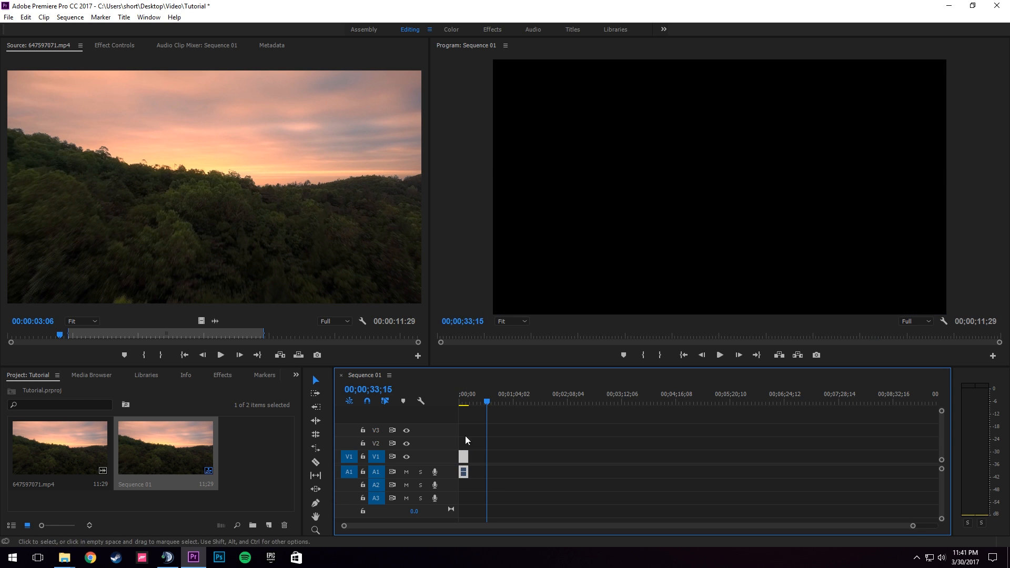
{"action": "left_click_drag", "start_coordinate": [475, 403], "coordinate": [456, 403]}
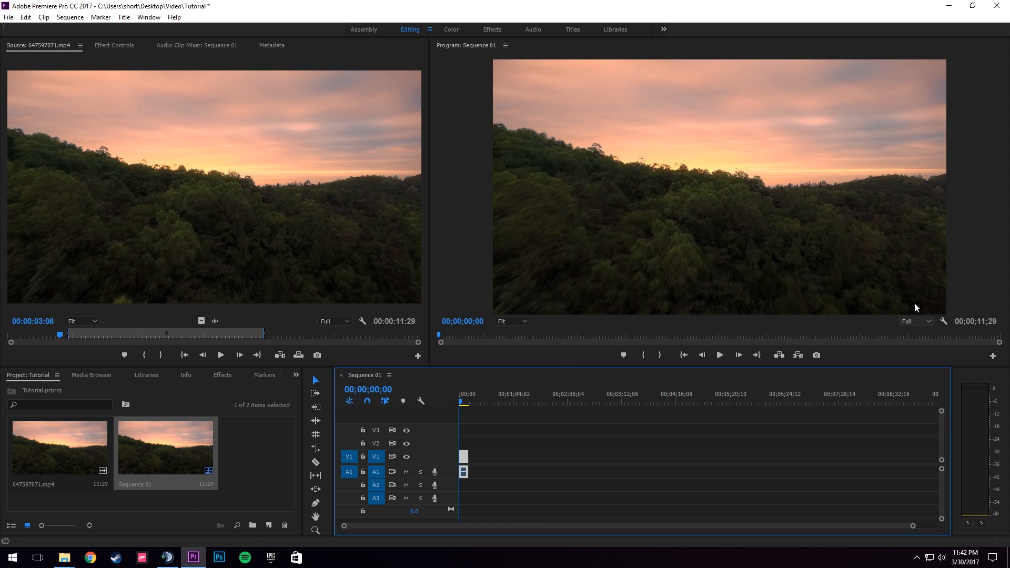
- Review the Program Monitor's playback resolution options and scrub the sequence back to its start
{"action": "left_click", "coordinate": [918, 322]}
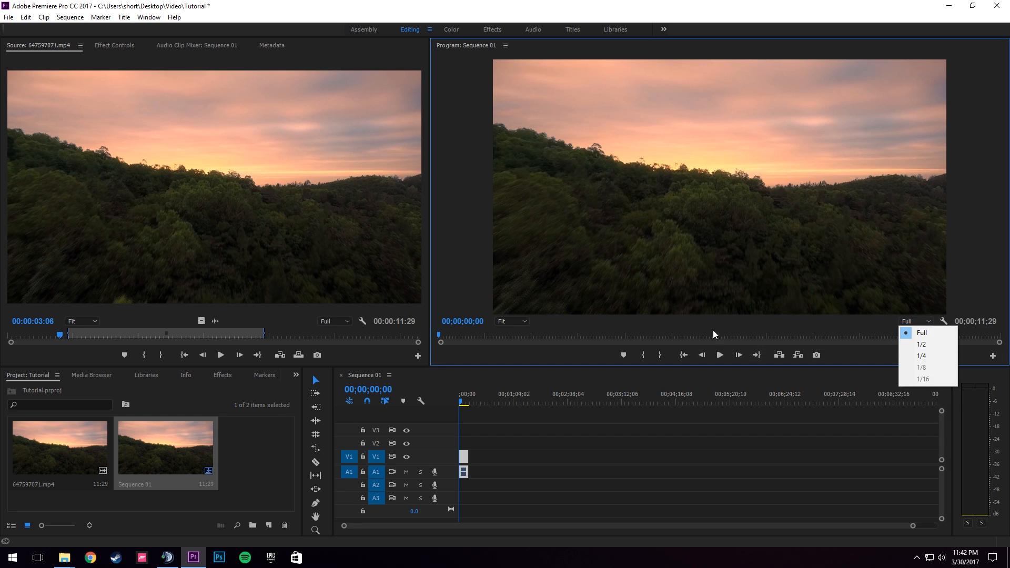
{"action": "left_click", "coordinate": [649, 96]}
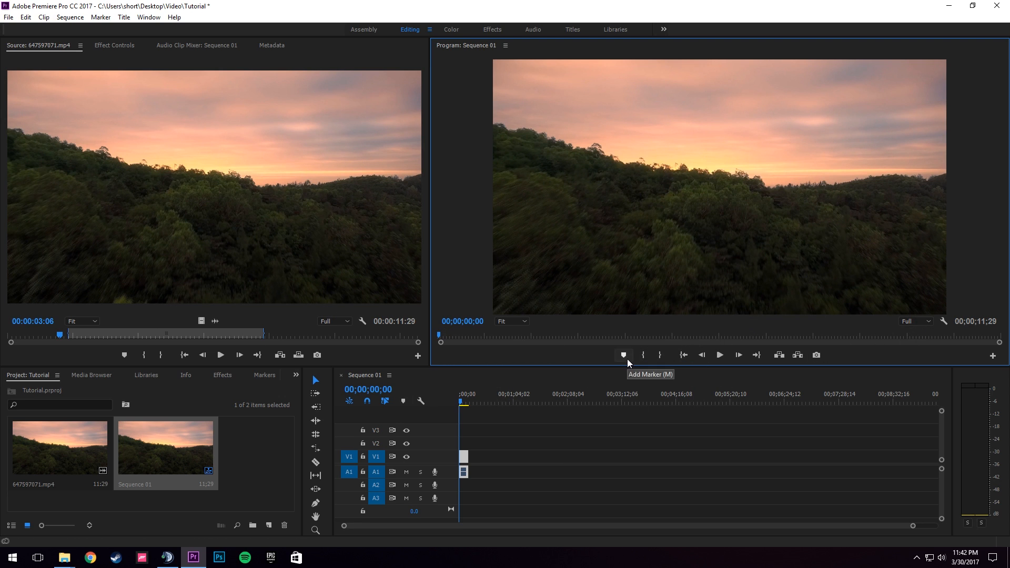
{"action": "left_click", "coordinate": [462, 401]}
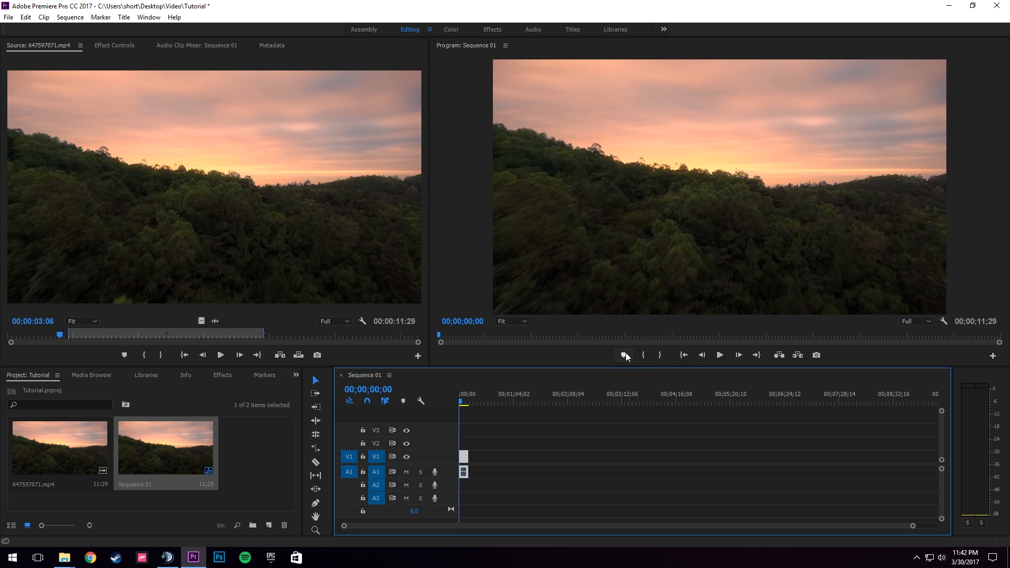
{"action": "left_click_drag", "start_coordinate": [503, 400], "coordinate": [459, 404]}
- Preview the sequence briefly, step through single frames in both directions, and return the playhead to the start
{"action": "left_click", "coordinate": [721, 355]}
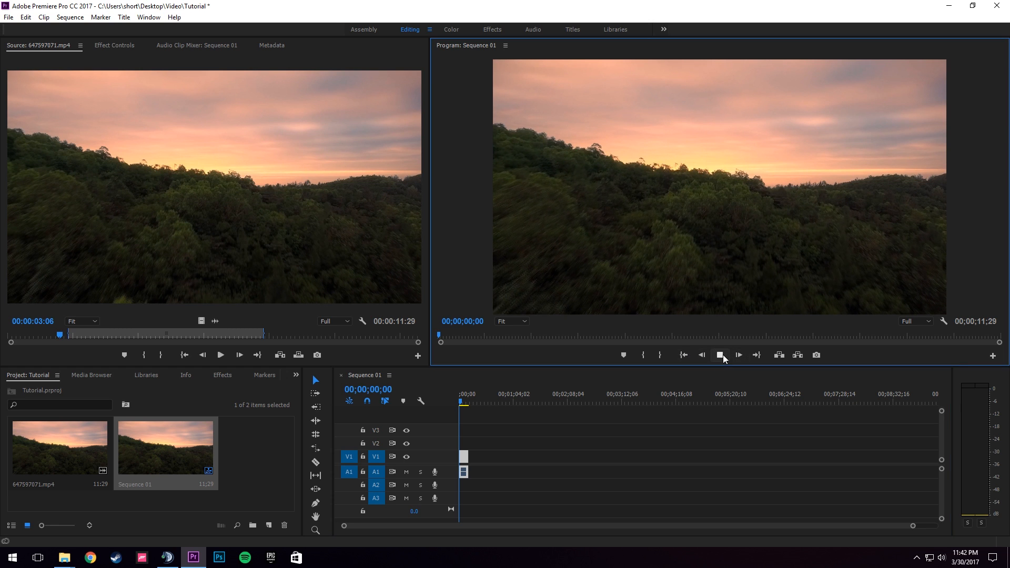
{"action": "left_click", "coordinate": [724, 355]}
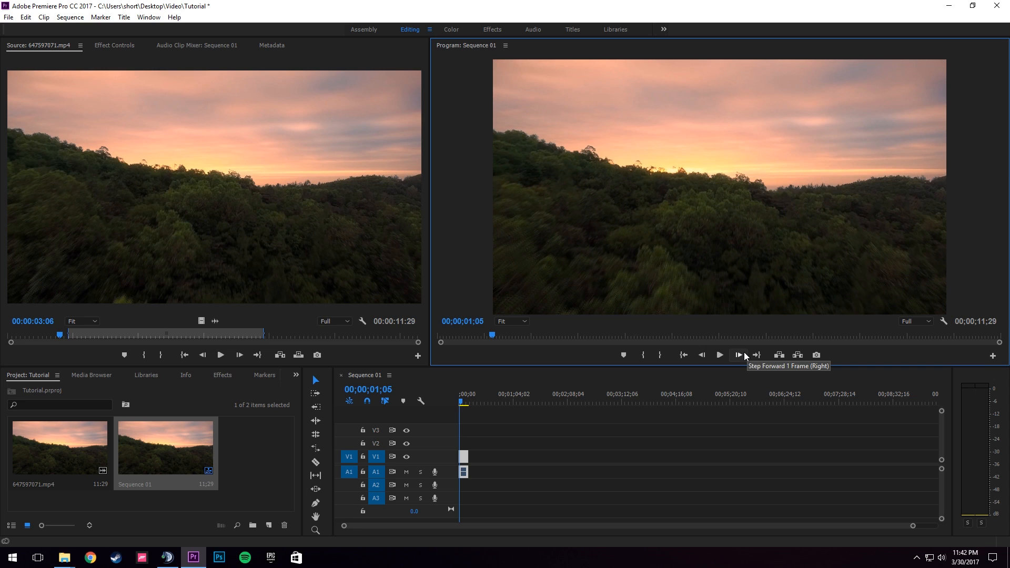
{"action": "left_click", "coordinate": [746, 357]}
{"action": "left_click", "coordinate": [702, 356]}
{"action": "left_click", "coordinate": [702, 357]}
{"action": "left_click", "coordinate": [702, 357]}
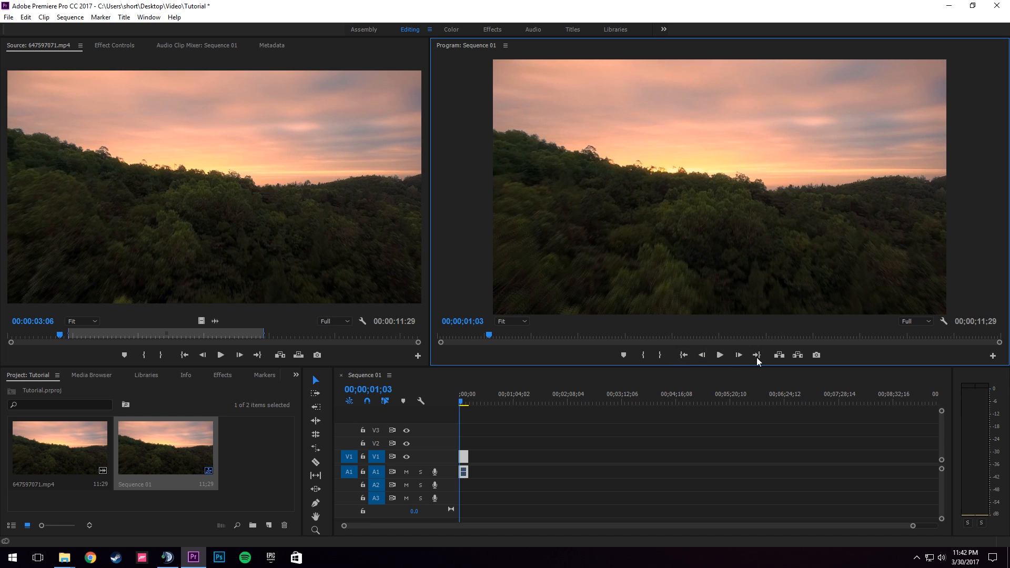
{"action": "left_click", "coordinate": [759, 355]}
{"action": "left_click", "coordinate": [688, 355]}
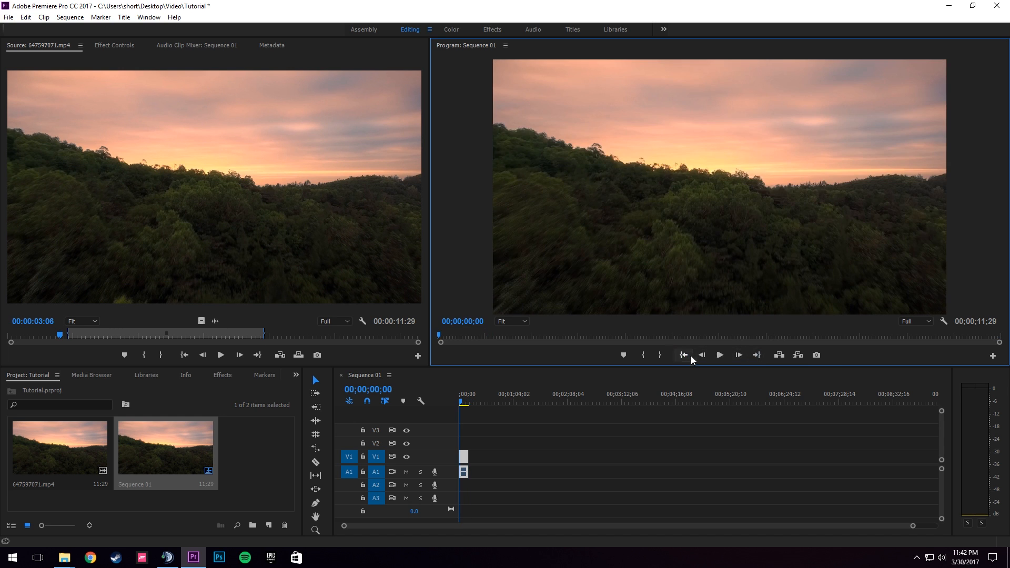
- Add three more copies of the marked clip end to end after the first, alternating between tracks V2, V1 and V2
{"action": "left_click_drag", "start_coordinate": [199, 232], "coordinate": [494, 443]}
{"action": "left_click_drag", "start_coordinate": [476, 345], "coordinate": [527, 456]}
{"action": "left_click_drag", "start_coordinate": [367, 271], "coordinate": [472, 443]}
{"action": "left_click_drag", "start_coordinate": [529, 456], "coordinate": [484, 456]}
{"action": "left_click_drag", "start_coordinate": [552, 443], "coordinate": [494, 443]}
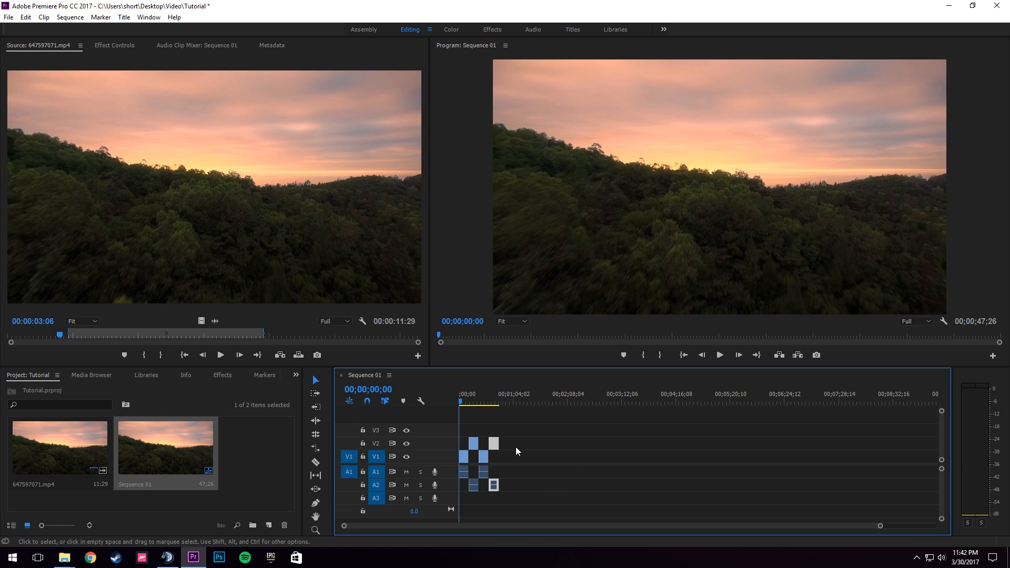
- Jump the playhead between the end and start of the sequence, finishing at 00;00;00;00 with the clips deselected
{"action": "left_click", "coordinate": [756, 356]}
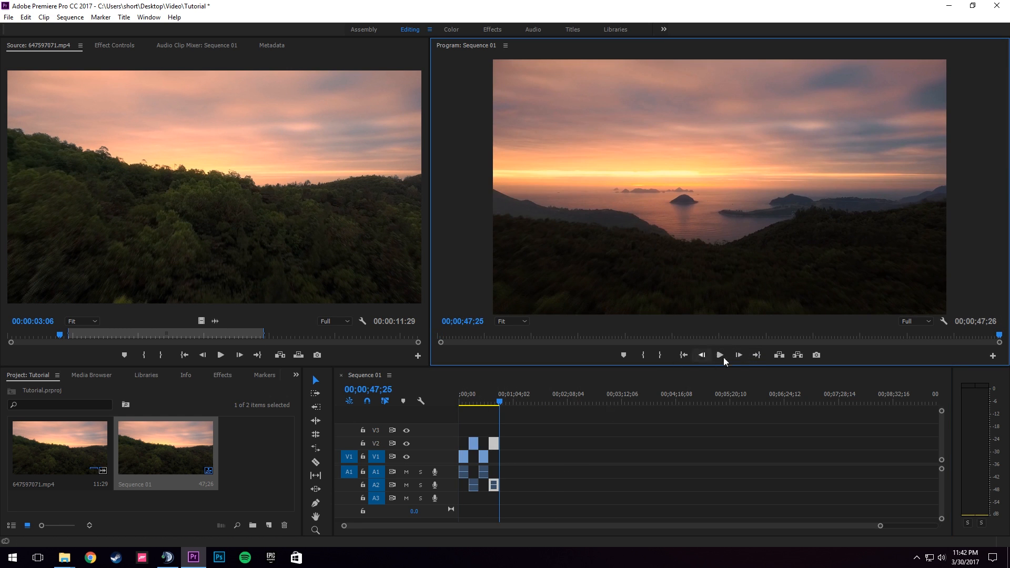
{"action": "left_click", "coordinate": [684, 356]}
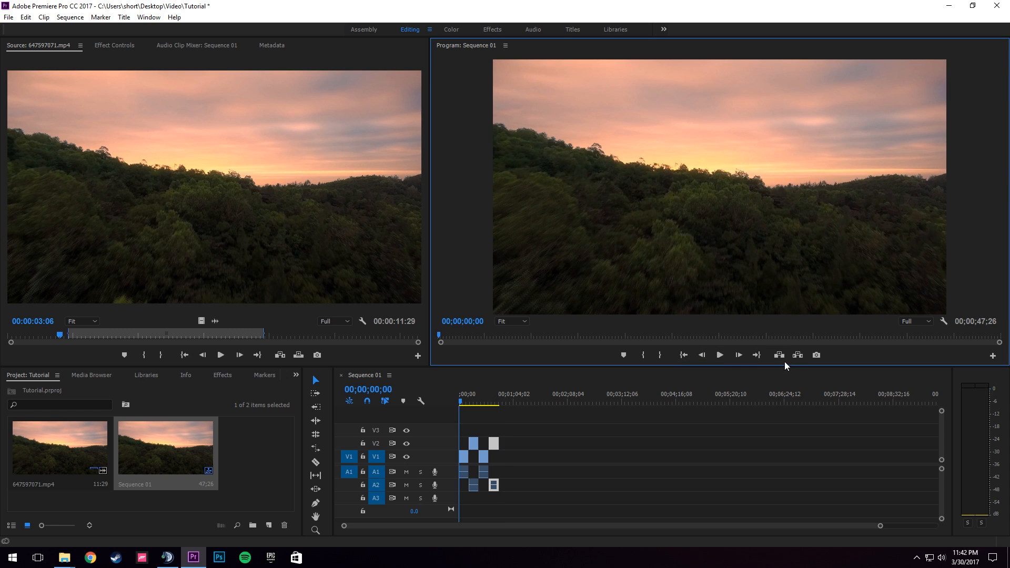
{"action": "left_click", "coordinate": [759, 354]}
{"action": "left_click", "coordinate": [689, 354]}
{"action": "left_click", "coordinate": [471, 422]}
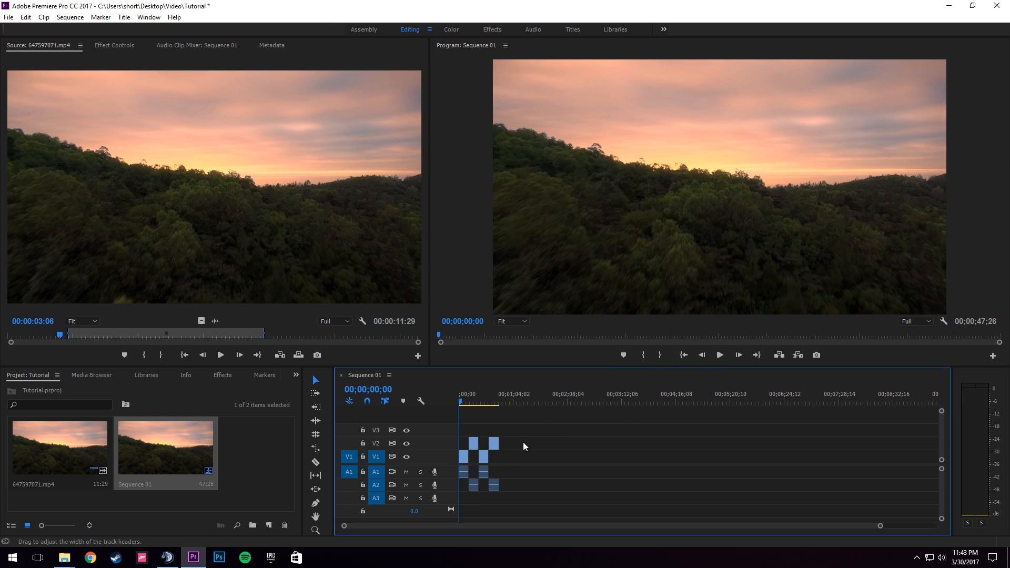
{"action": "left_click", "coordinate": [758, 355]}
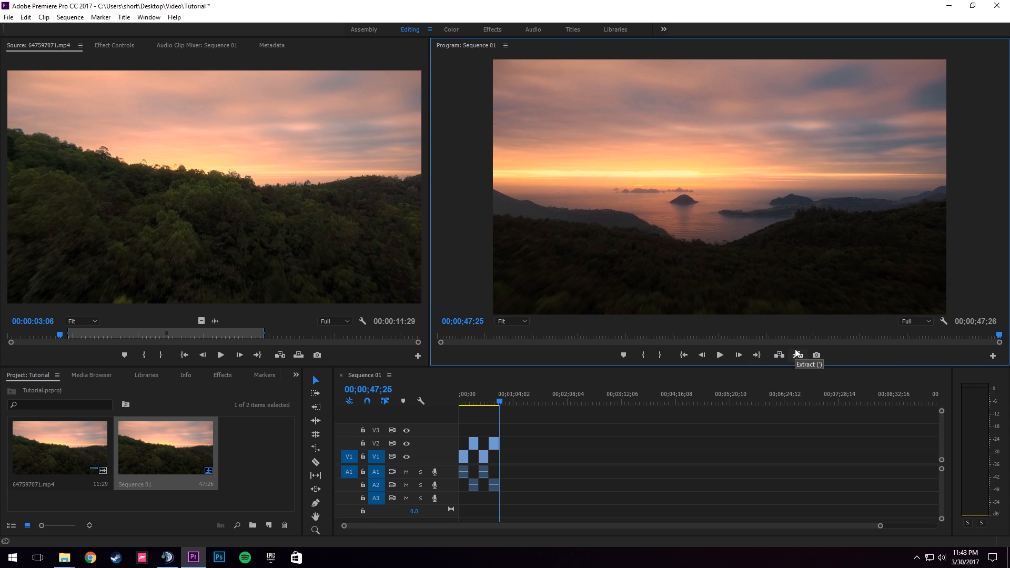
{"action": "left_click", "coordinate": [494, 400]}
{"action": "left_click_drag", "start_coordinate": [494, 396], "coordinate": [451, 387]}
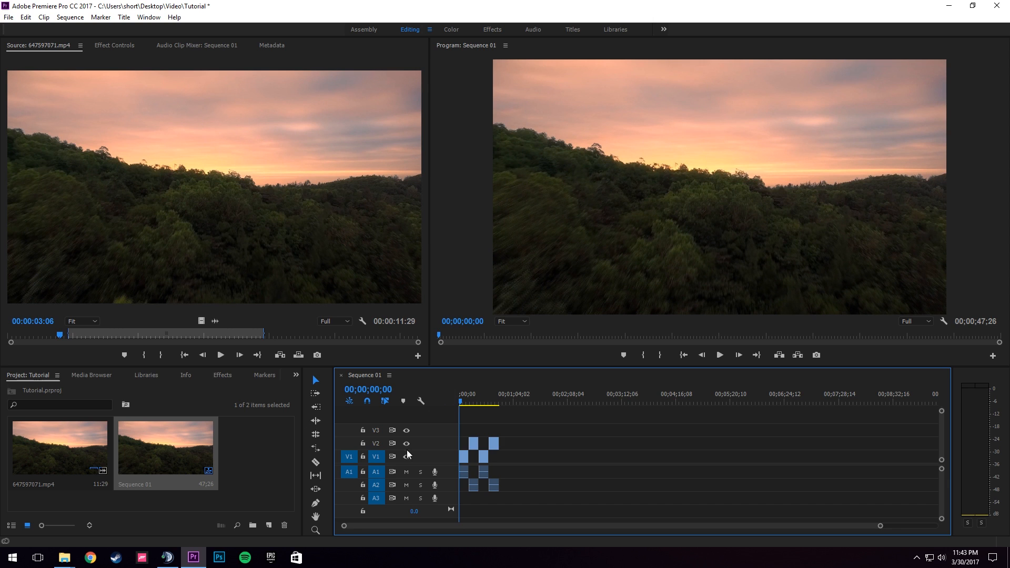
- Try a taller height for track V1, restore it, and make tracks V2 and V3 slimmer
{"action": "left_click", "coordinate": [373, 458]}
{"action": "scroll", "coordinate": [429, 456], "scroll_direction": "up", "scroll_amount": 2}
{"action": "scroll", "coordinate": [433, 432], "scroll_direction": "down", "scroll_amount": 1}
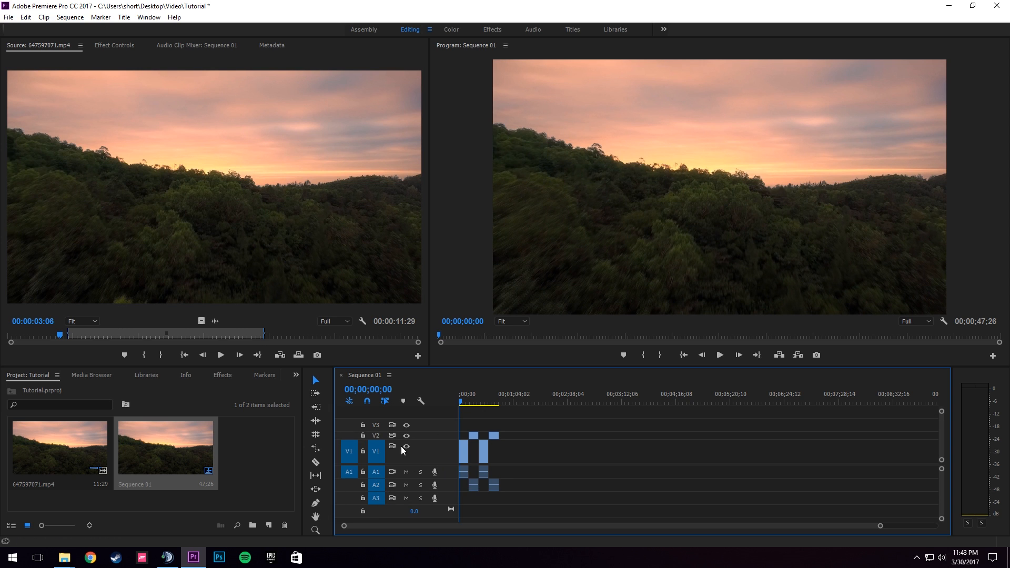
{"action": "scroll", "coordinate": [421, 448], "scroll_direction": "down", "scroll_amount": 2}
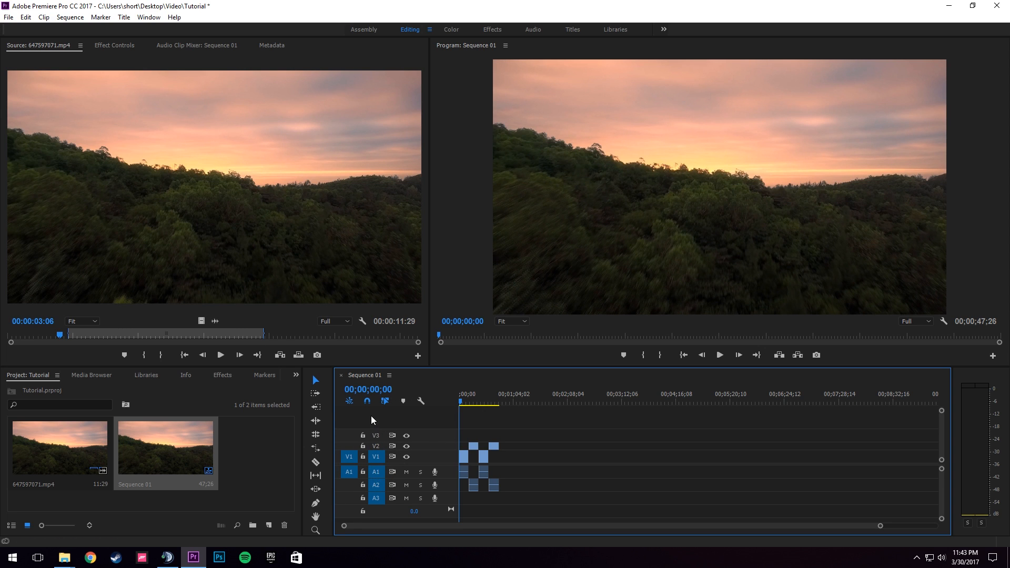
- Test turning track V1's output off and on at several playhead positions, finishing with output on and the playhead at the start
{"action": "left_click", "coordinate": [495, 401]}
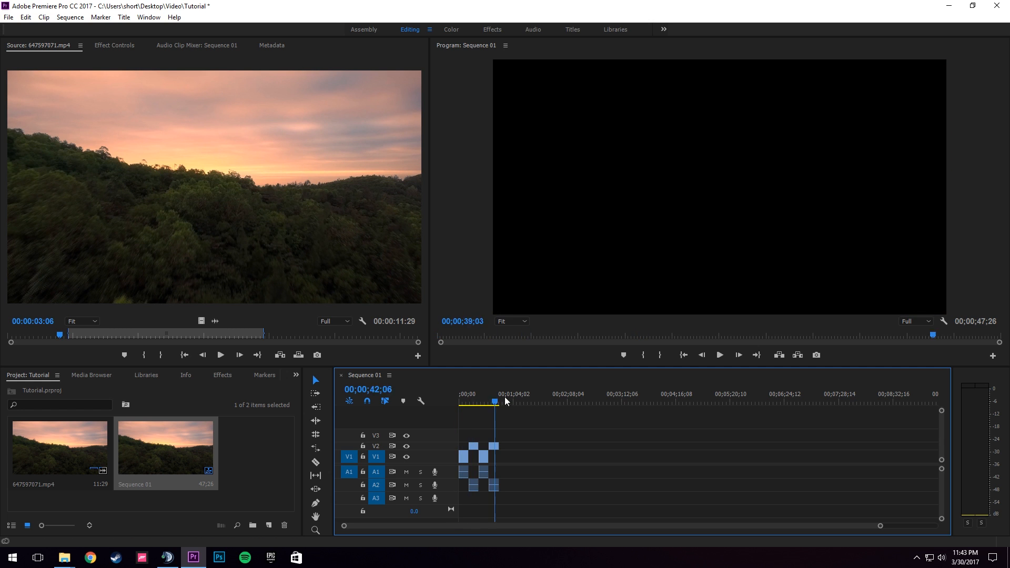
{"action": "key", "text": "Home"}
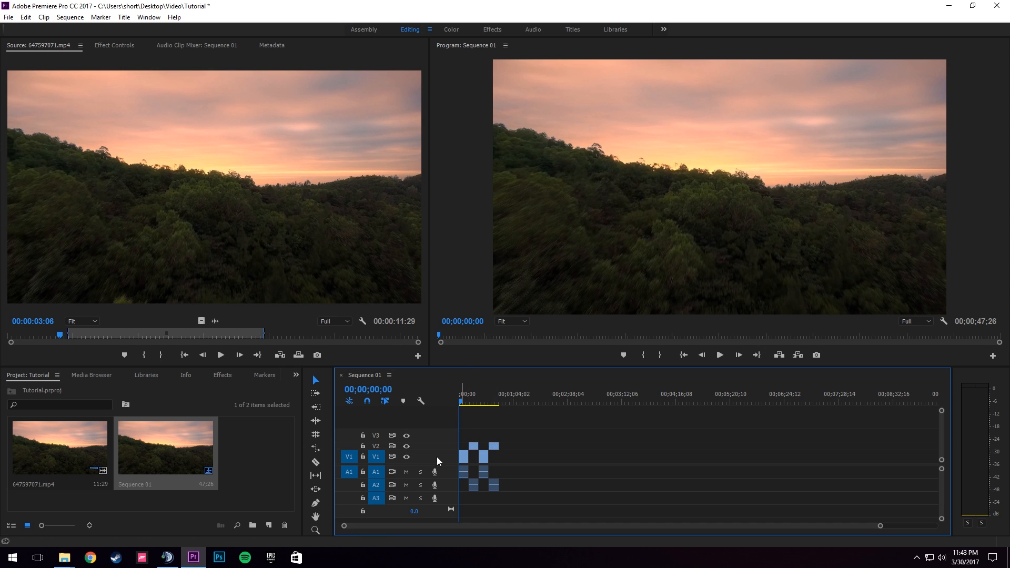
{"action": "left_click", "coordinate": [407, 456]}
{"action": "left_click", "coordinate": [407, 457]}
{"action": "left_click_drag", "start_coordinate": [463, 400], "coordinate": [466, 401]}
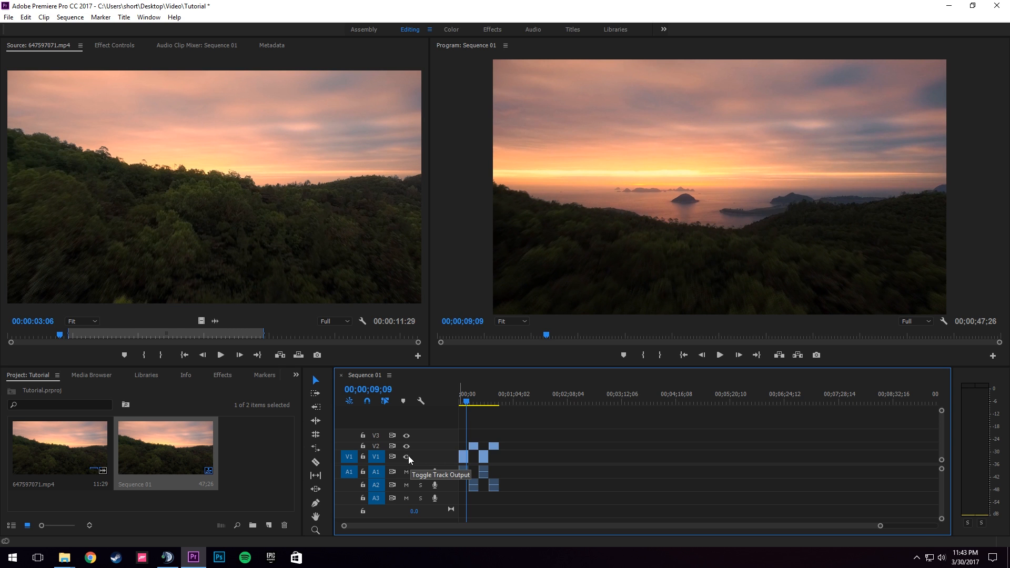
{"action": "left_click", "coordinate": [408, 456]}
{"action": "left_click", "coordinate": [408, 457]}
{"action": "left_click", "coordinate": [409, 457]}
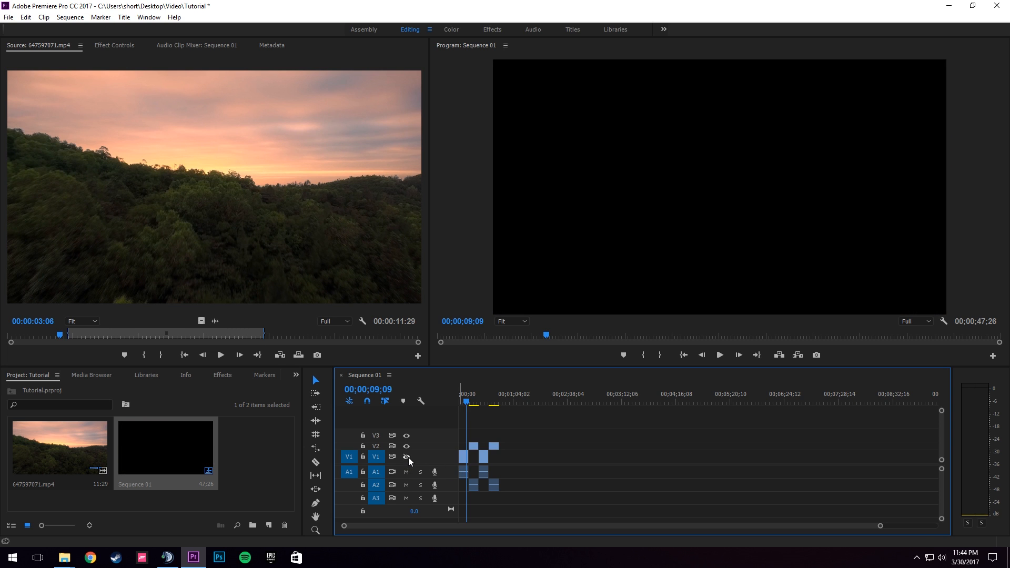
{"action": "left_click", "coordinate": [407, 457]}
{"action": "left_click_drag", "start_coordinate": [467, 402], "coordinate": [480, 403]}
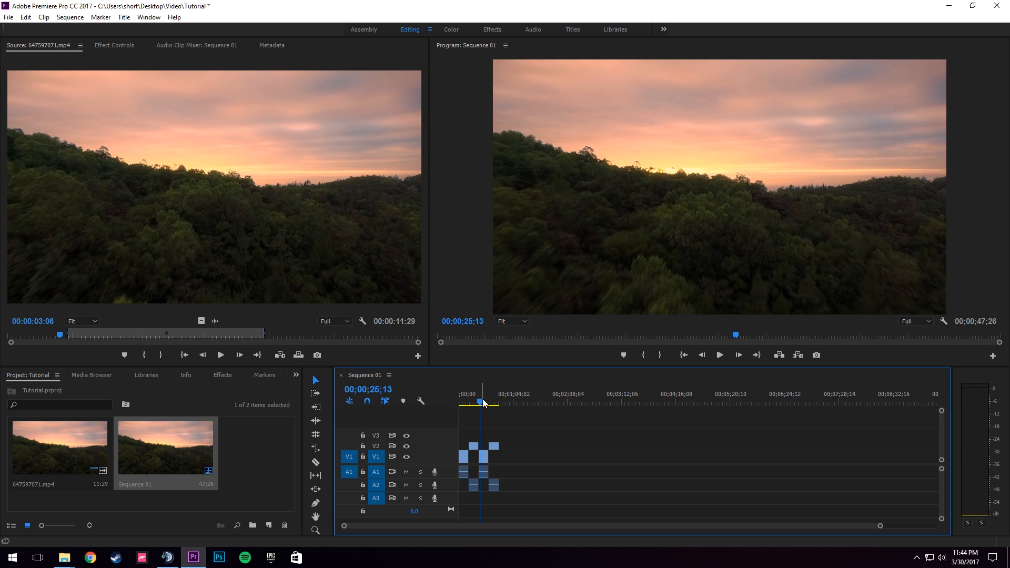
{"action": "left_click_drag", "start_coordinate": [475, 398], "coordinate": [440, 404]}
{"action": "left_click", "coordinate": [408, 457]}
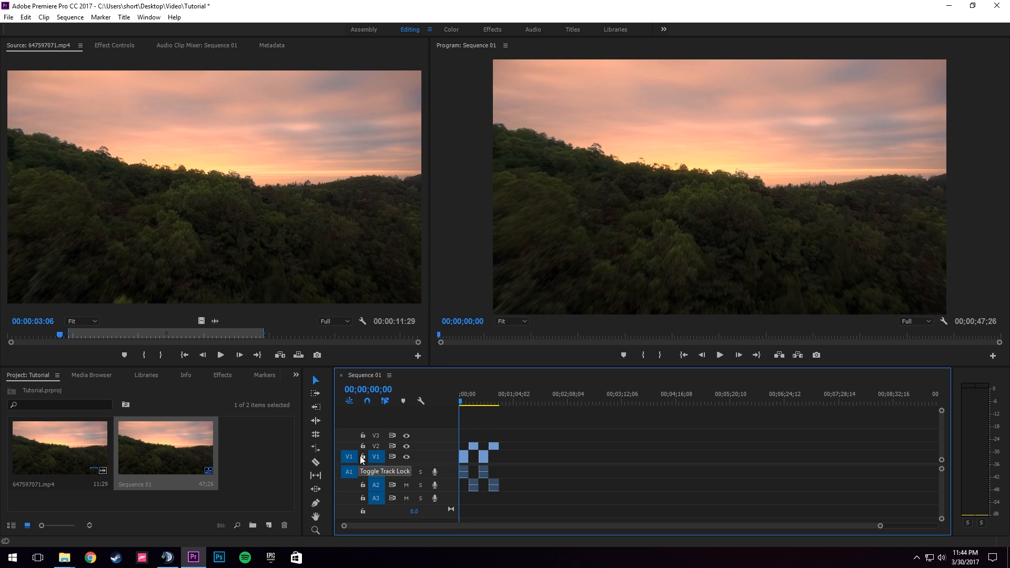
- Lock track V1 and unlock it again
{"action": "left_click", "coordinate": [363, 456]}
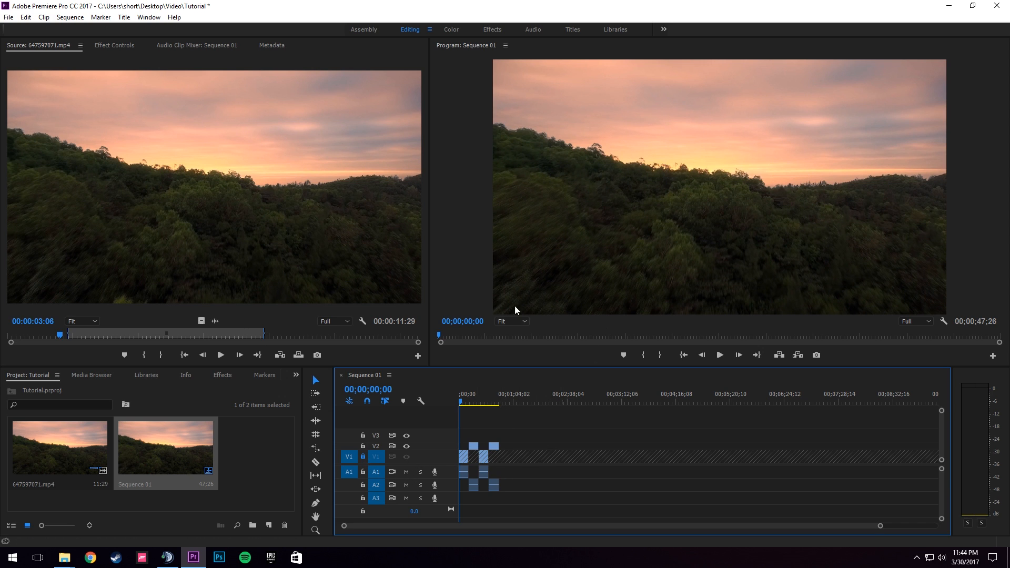
{"action": "left_click", "coordinate": [362, 457]}
{"action": "left_click", "coordinate": [490, 457]}
- Scrub the sequence to 00;00;07;13 and bring the playhead back to 00;00;00;00
{"action": "mouse_move", "coordinate": [462, 393]}
{"action": "left_mouse_down"}
{"action": "mouse_move", "coordinate": [485, 392]}
{"action": "mouse_move", "coordinate": [465, 393]}
{"action": "left_mouse_up"}
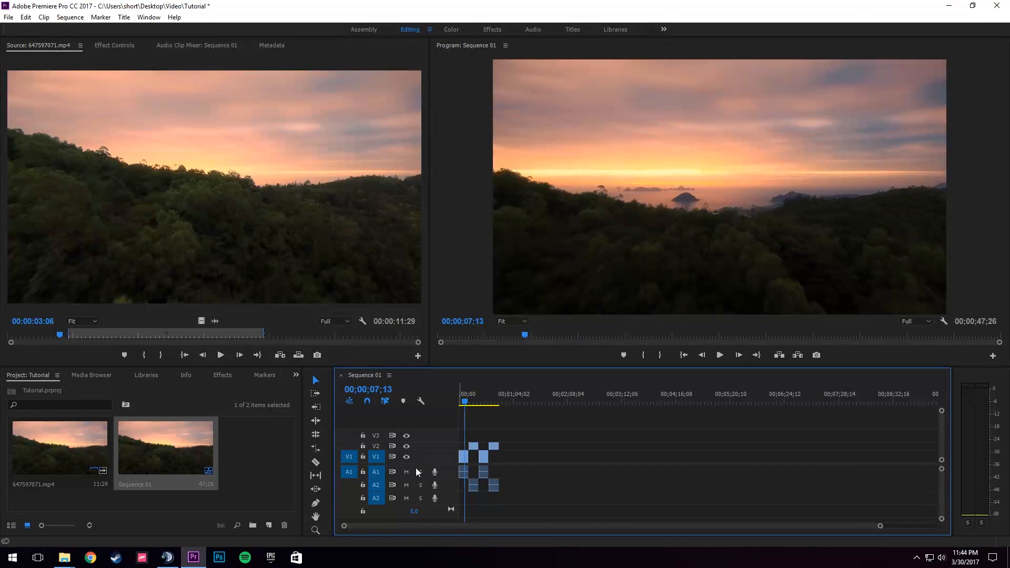
{"action": "left_click", "coordinate": [423, 475]}
{"action": "mouse_move", "coordinate": [461, 395]}
{"action": "left_mouse_down"}
{"action": "mouse_move", "coordinate": [481, 396]}
{"action": "mouse_move", "coordinate": [458, 405]}
{"action": "left_mouse_up"}
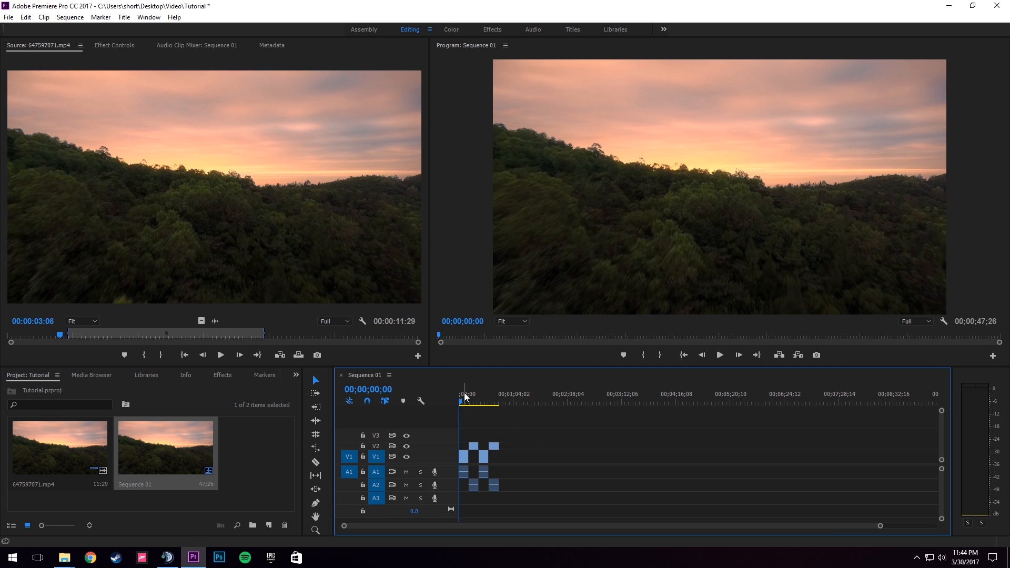
- Activate the Selection tool and bring the playhead back to the start of the sequence
{"action": "mouse_move", "coordinate": [466, 395]}
{"action": "left_mouse_down"}
{"action": "mouse_move", "coordinate": [539, 394]}
{"action": "mouse_move", "coordinate": [456, 391]}
{"action": "left_mouse_up"}
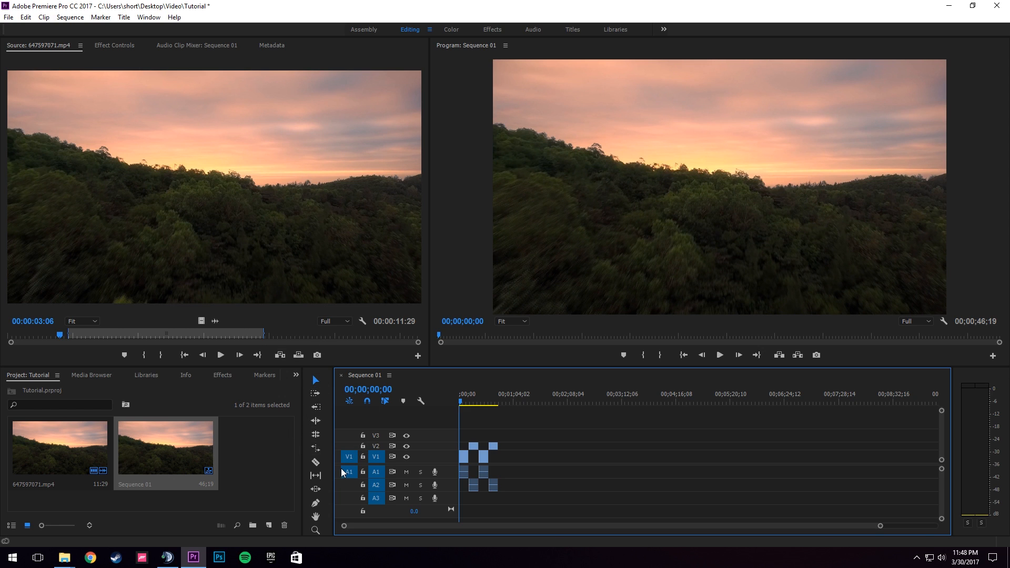
{"action": "left_click_drag", "start_coordinate": [555, 510], "coordinate": [460, 406]}
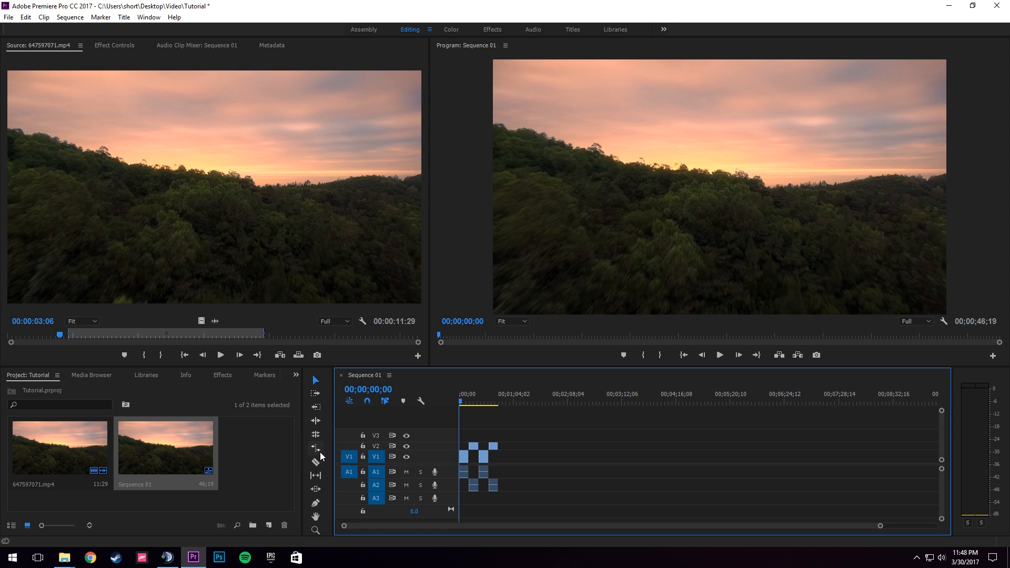
{"action": "left_click", "coordinate": [315, 380]}
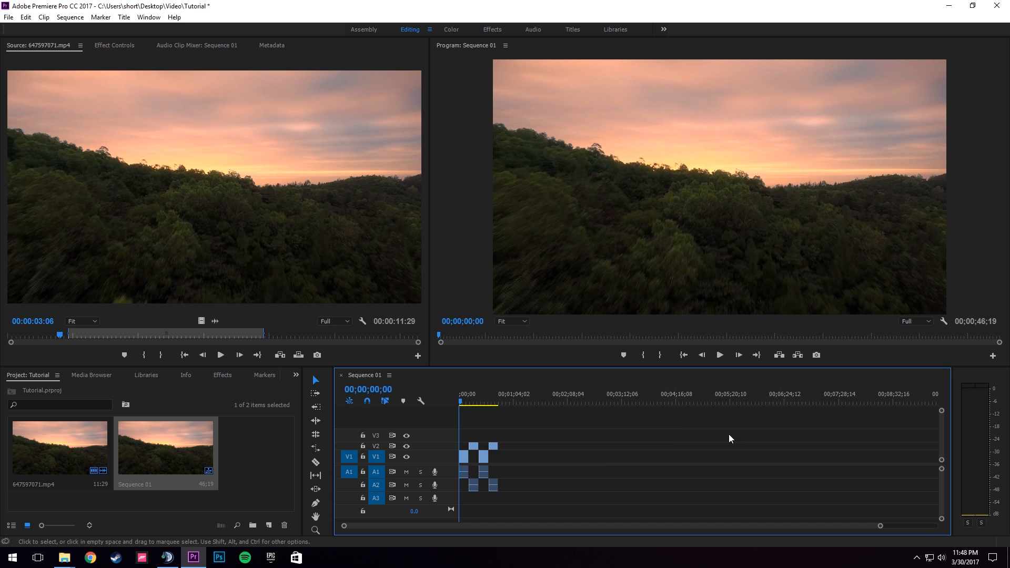
{"action": "left_click_drag", "start_coordinate": [626, 387], "coordinate": [455, 389]}
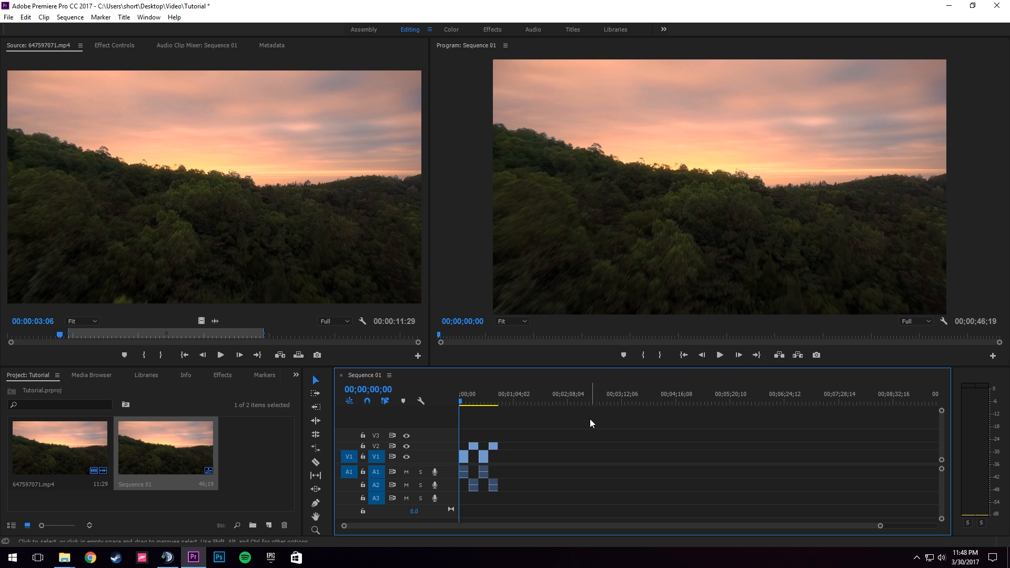
{"action": "mouse_move", "coordinate": [459, 403]}
{"action": "left_mouse_down"}
{"action": "mouse_move", "coordinate": [497, 402]}
{"action": "mouse_move", "coordinate": [442, 397]}
{"action": "left_mouse_up"}
- Try selecting the last V2 clip on its own and several clips together with a selection box, and clear the selection
{"action": "mouse_move", "coordinate": [495, 444]}
{"action": "left_mouse_down"}
{"action": "mouse_move", "coordinate": [542, 450]}
{"action": "mouse_move", "coordinate": [495, 447]}
{"action": "left_mouse_up"}
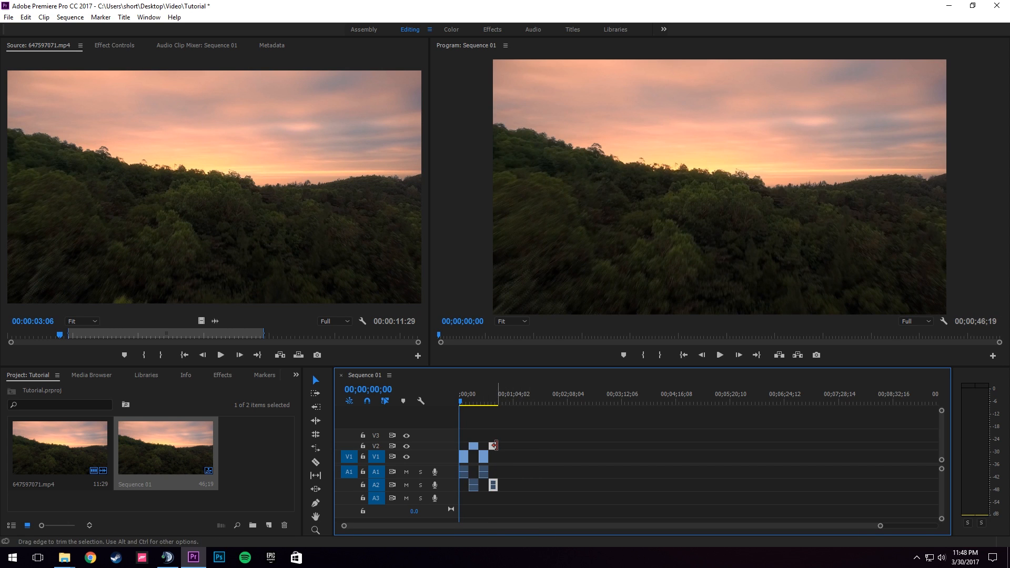
{"action": "left_click_drag", "start_coordinate": [495, 445], "coordinate": [495, 448]}
{"action": "left_click", "coordinate": [523, 448]}
{"action": "mouse_move", "coordinate": [462, 396]}
{"action": "left_mouse_down"}
{"action": "mouse_move", "coordinate": [501, 401]}
{"action": "mouse_move", "coordinate": [456, 409]}
{"action": "left_mouse_up"}
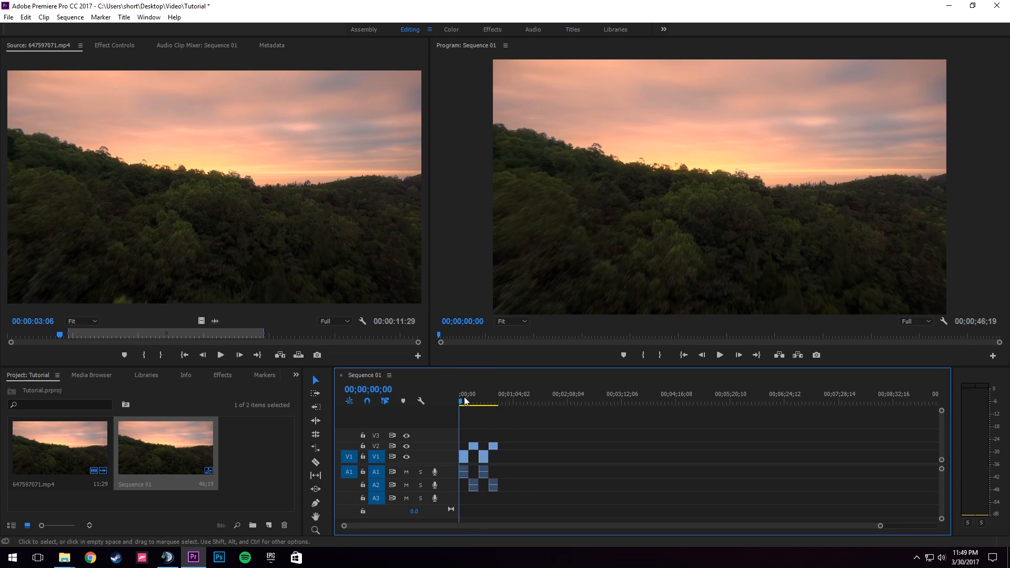
{"action": "left_click_drag", "start_coordinate": [479, 437], "coordinate": [547, 513]}
{"action": "left_click", "coordinate": [527, 438]}
- Split the second V1 clip near its middle with the Razor tool and swap its latter half with the last V2 clip
{"action": "key", "text": "c"}
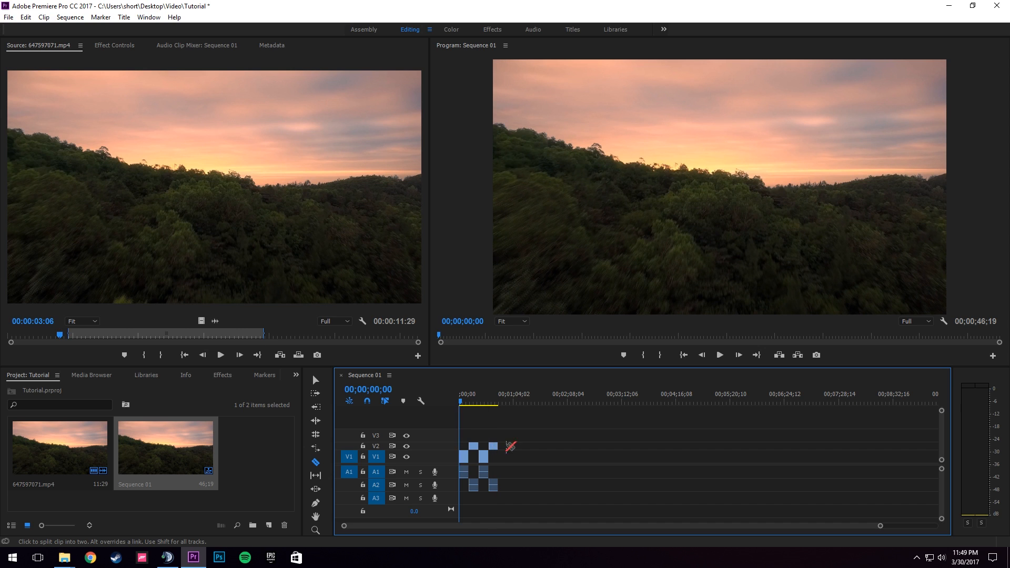
{"action": "left_click", "coordinate": [484, 457]}
{"action": "key", "text": "v"}
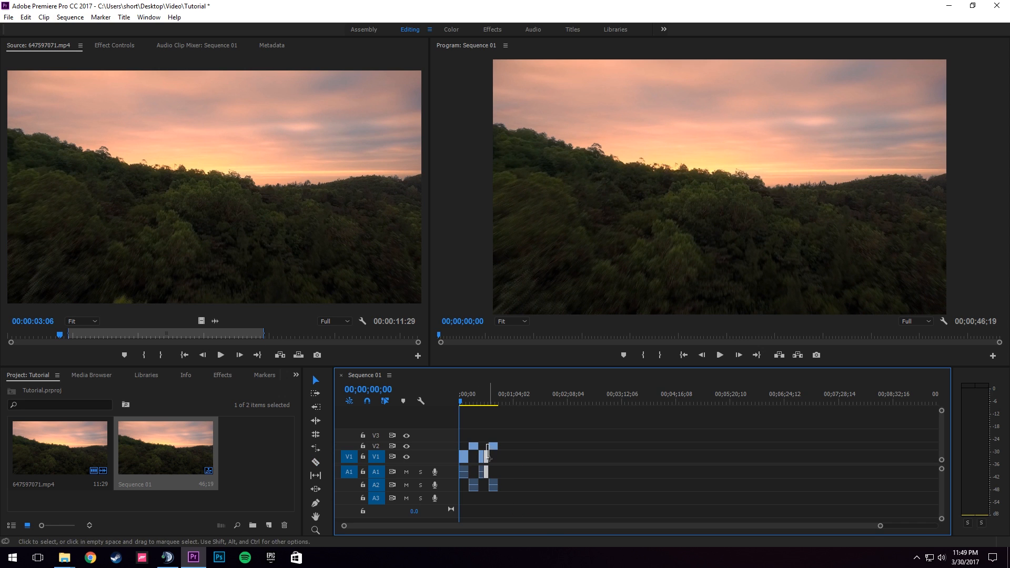
{"action": "mouse_move", "coordinate": [486, 458]}
{"action": "left_mouse_down"}
{"action": "mouse_move", "coordinate": [505, 453]}
{"action": "mouse_move", "coordinate": [488, 449]}
{"action": "left_mouse_up"}
- Play the rearranged sequence until about 00;00;21;17, stop it and return the playhead to the start
{"action": "left_click_drag", "start_coordinate": [489, 401], "coordinate": [475, 402]}
{"action": "key", "text": "space"}
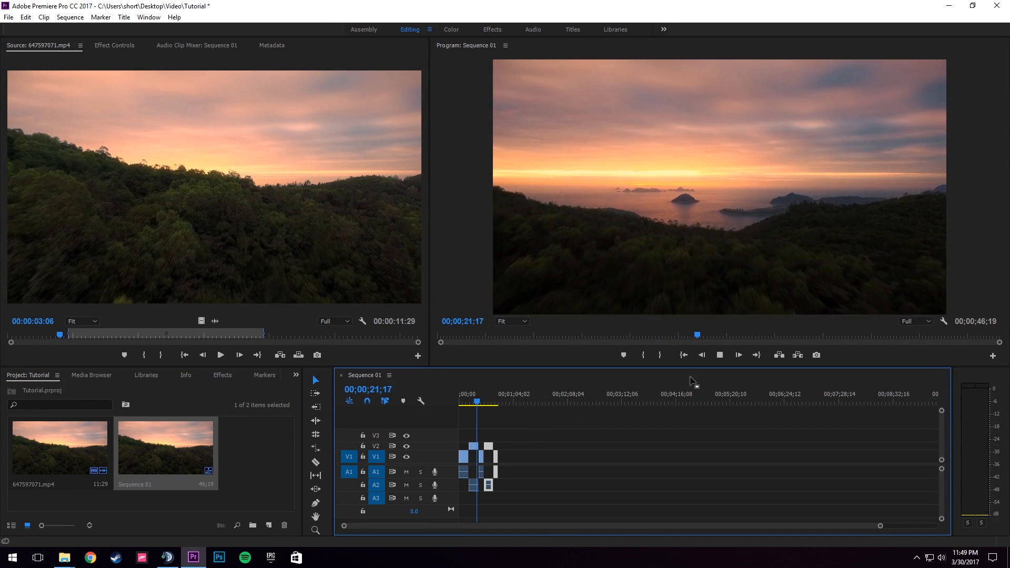
{"action": "left_click", "coordinate": [721, 356]}
{"action": "left_click_drag", "start_coordinate": [480, 402], "coordinate": [405, 408]}
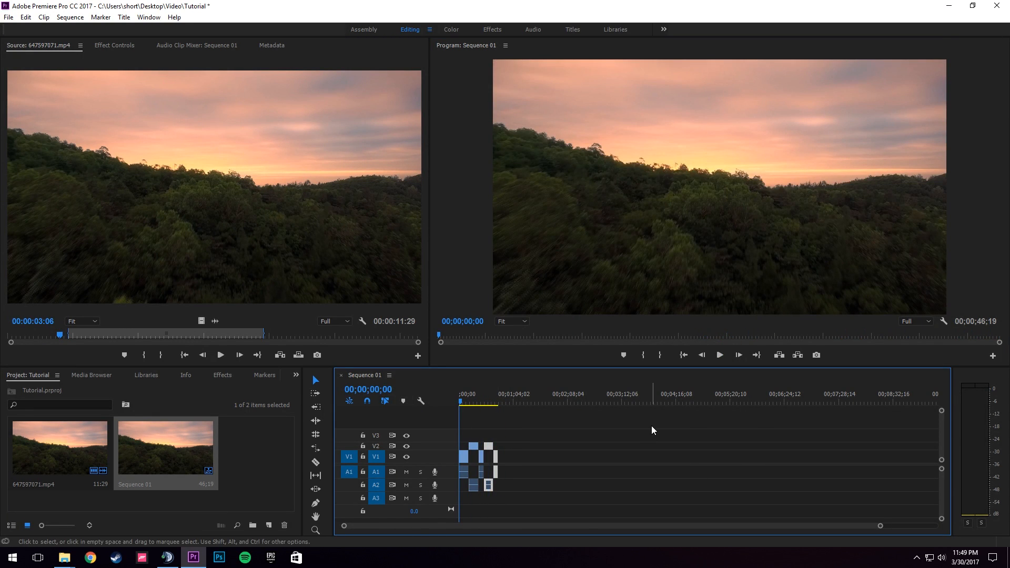
- Look through the Effect Controls, Audio Clip Mixer and Metadata for 647597071.mp4 and return to its Source monitor view
{"action": "left_click_drag", "start_coordinate": [880, 527], "coordinate": [614, 527]}
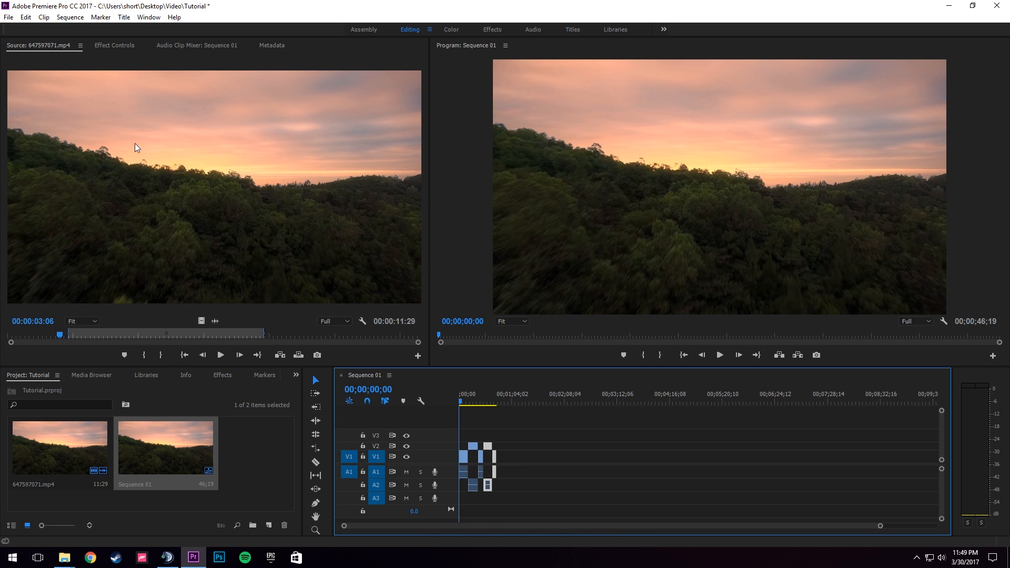
{"action": "left_click", "coordinate": [490, 352]}
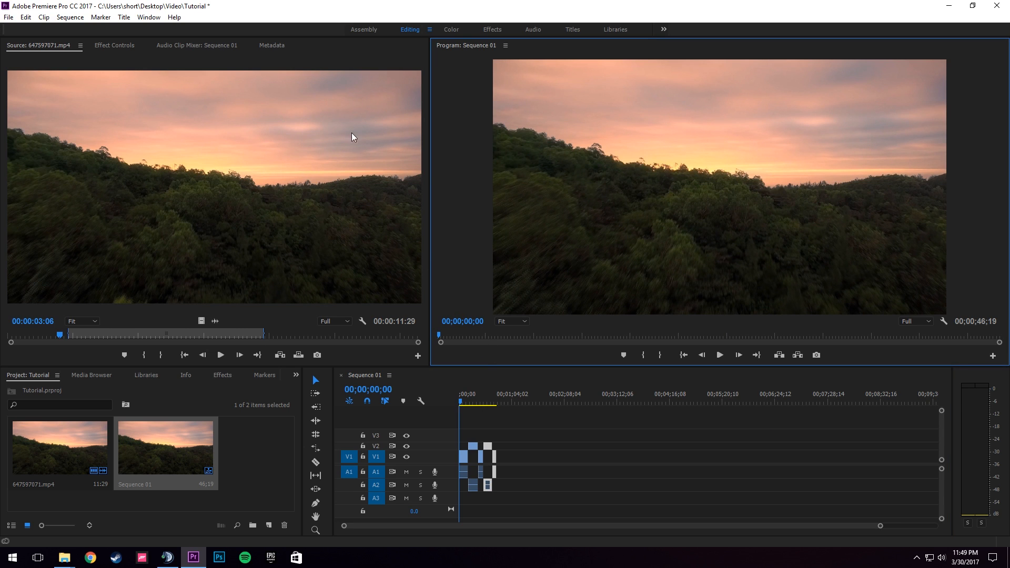
{"action": "left_click", "coordinate": [115, 45]}
{"action": "left_click", "coordinate": [232, 45]}
{"action": "left_click", "coordinate": [289, 46]}
{"action": "left_click", "coordinate": [115, 46]}
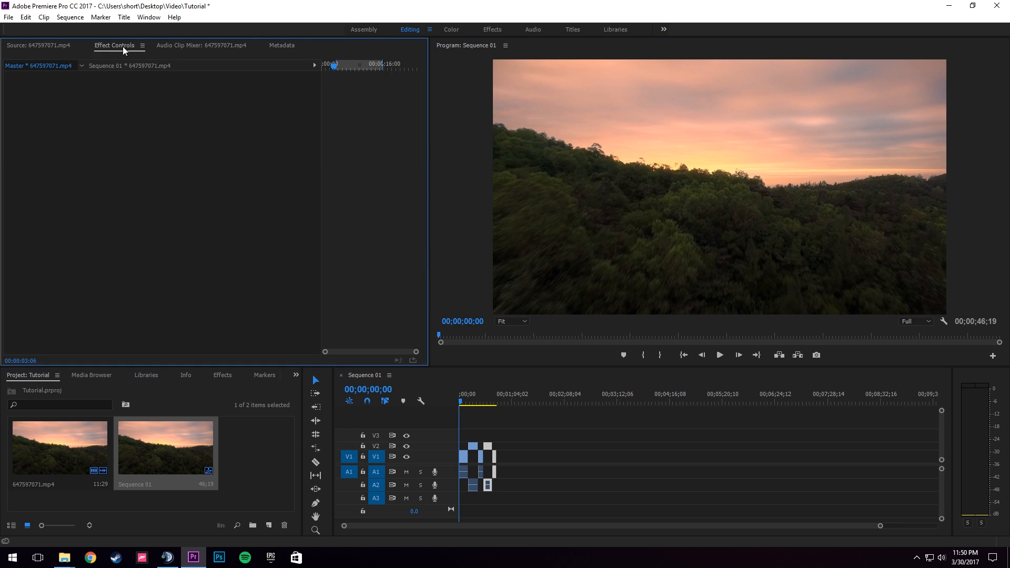
{"action": "left_click", "coordinate": [37, 45]}
{"action": "left_click", "coordinate": [475, 353]}
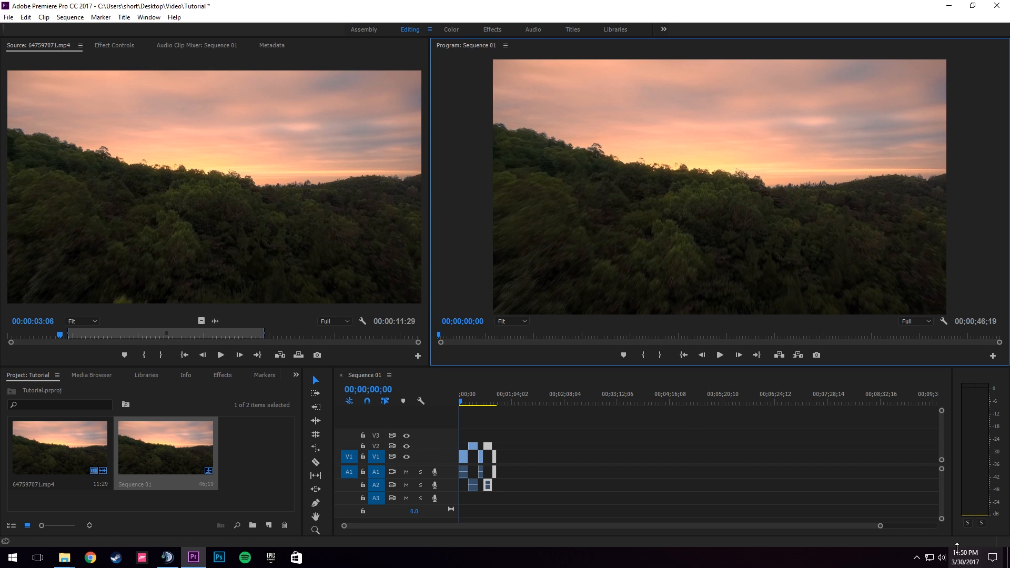
{"action": "mouse_move", "coordinate": [492, 526]}
{"action": "left_mouse_down"}
{"action": "mouse_move", "coordinate": [587, 522]}
{"action": "mouse_move", "coordinate": [495, 519]}
{"action": "left_mouse_up"}
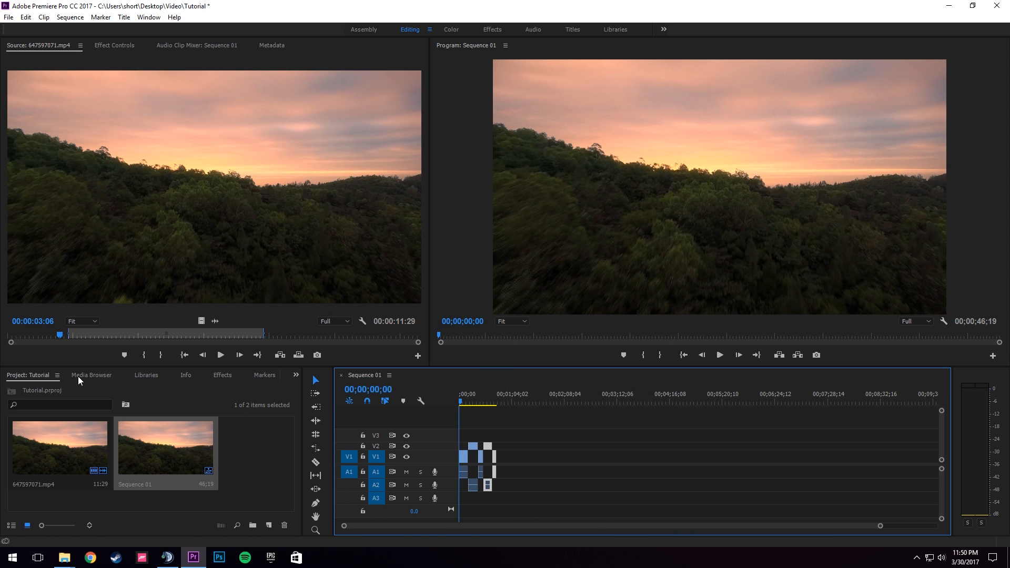
{"action": "left_click", "coordinate": [116, 45]}
{"action": "left_click", "coordinate": [39, 45]}
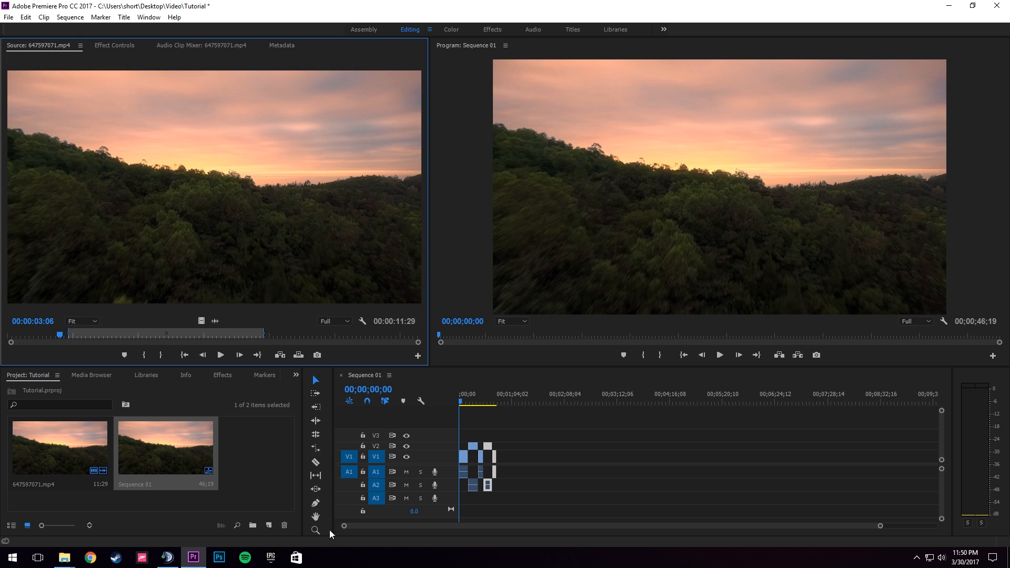
- Scrub through the rearranged clips to the end of the sequence and return the playhead to 00;00;00;00
{"action": "left_click_drag", "start_coordinate": [344, 527], "coordinate": [314, 517]}
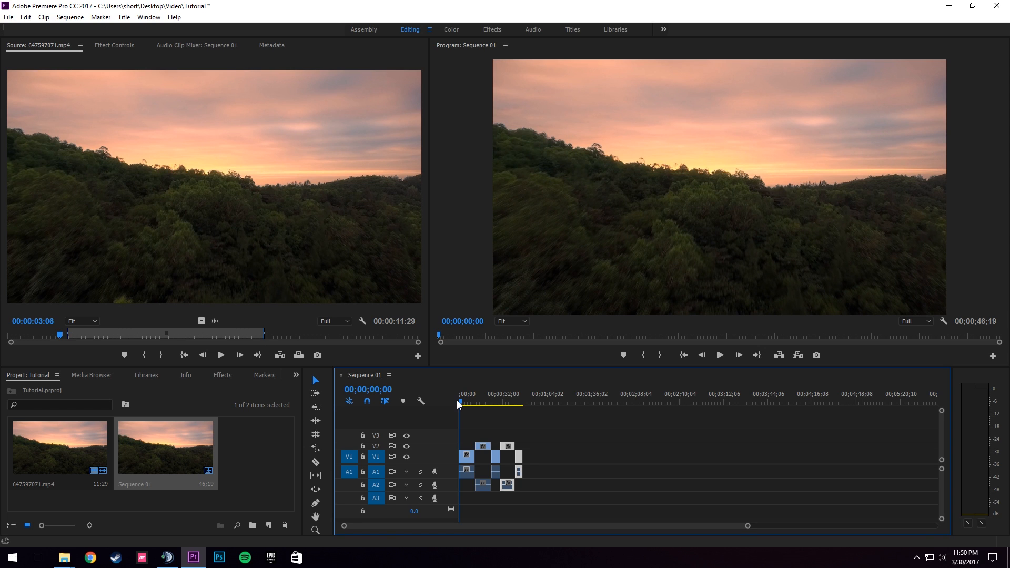
{"action": "left_click_drag", "start_coordinate": [460, 400], "coordinate": [523, 396]}
{"action": "key", "text": "Home"}
{"action": "left_click_drag", "start_coordinate": [464, 401], "coordinate": [435, 394]}
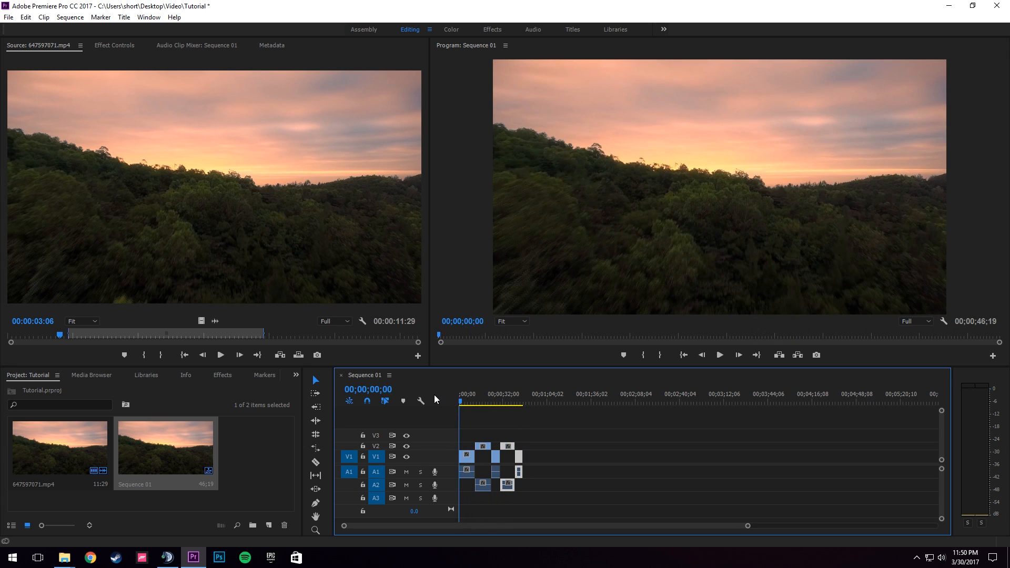